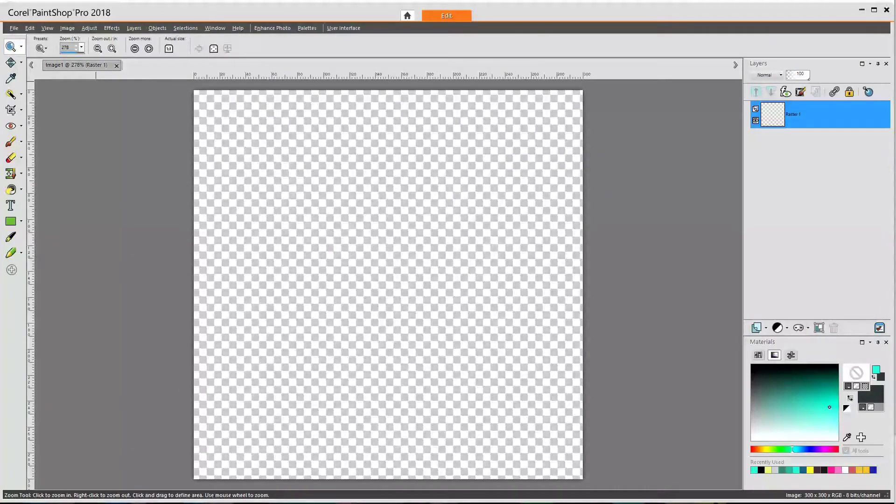
- Add a new raster layer, Raster 2, above the transparent Raster 1
left_click(356, 310)
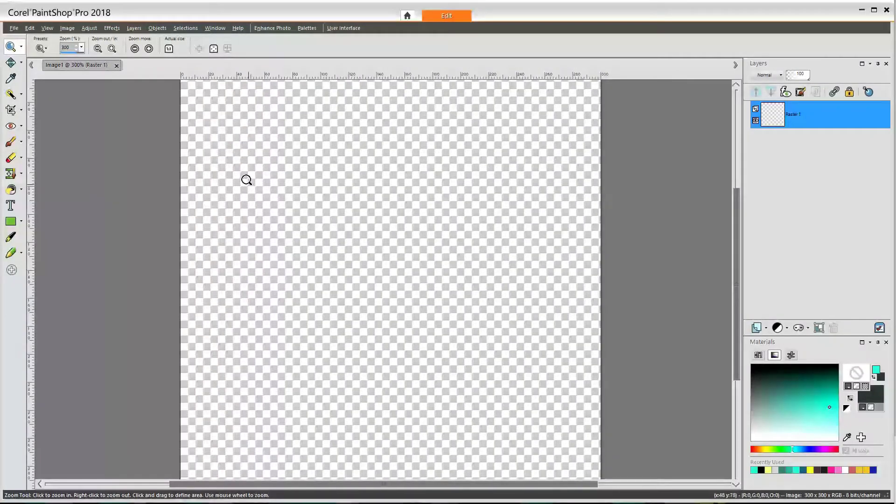
right_click(365, 364)
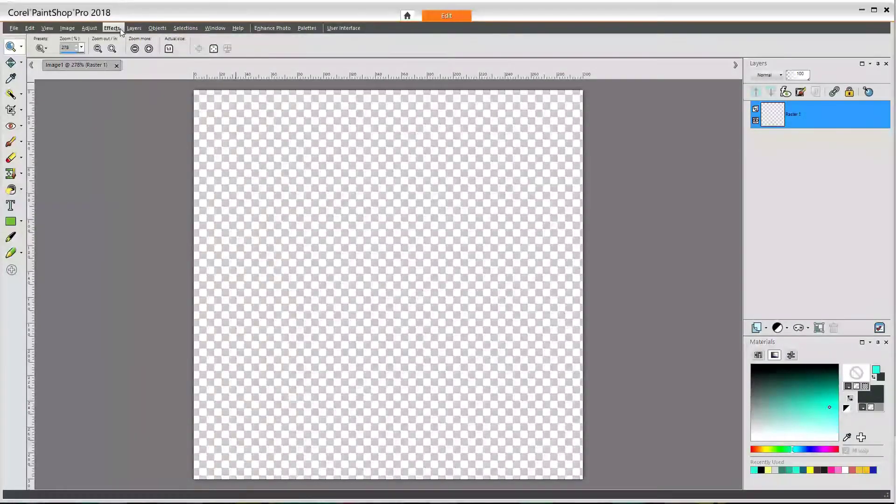
left_click(135, 29)
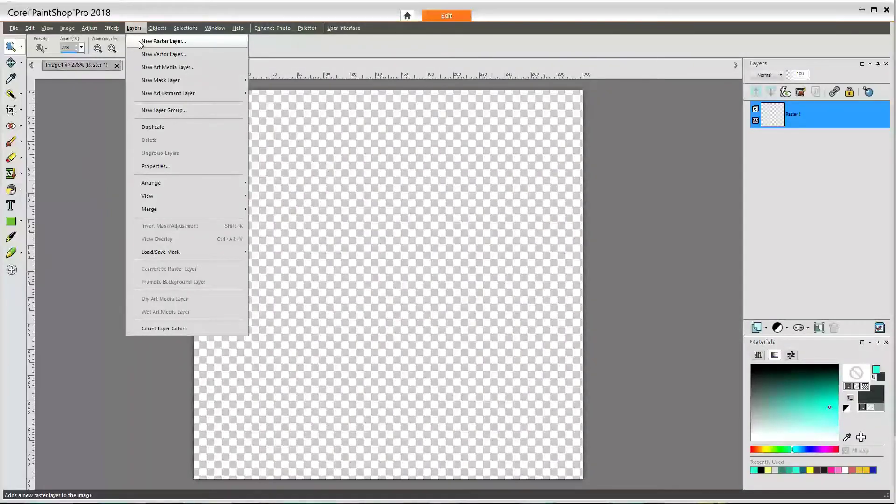
left_click(154, 42)
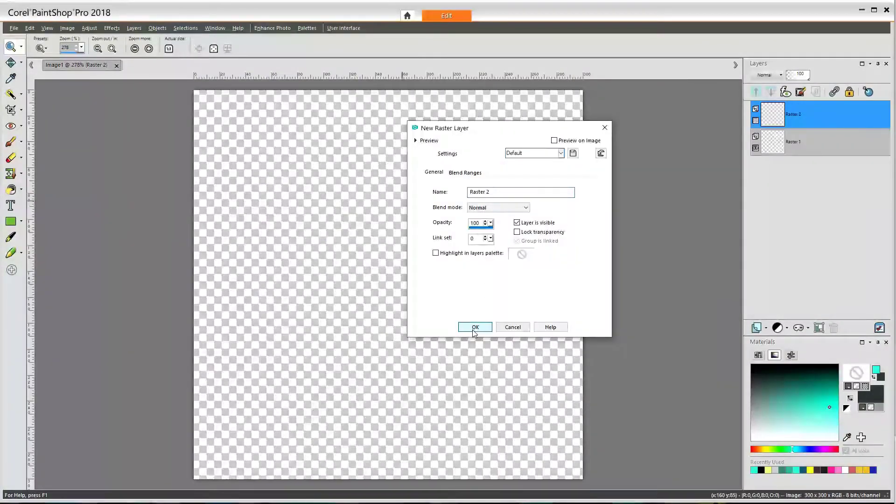
left_click(475, 327)
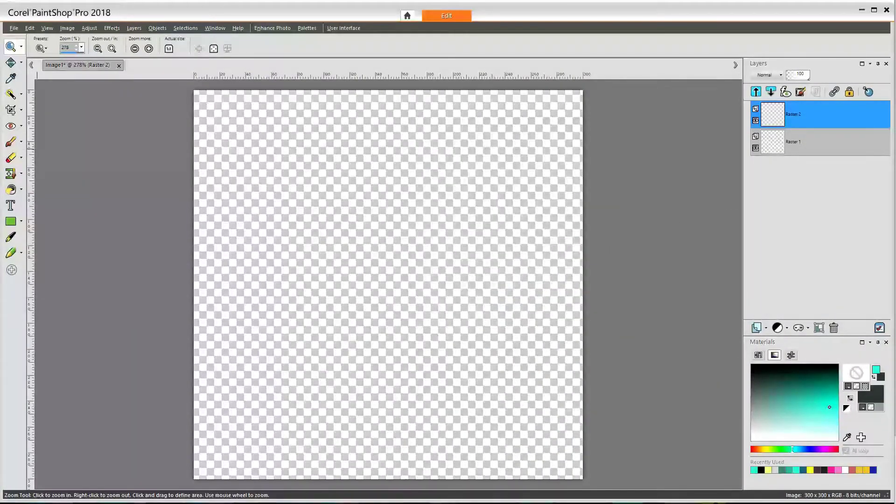
- Flood-fill Raster 2 solid white
key("f")
left_click(388, 284)
left_click(752, 441)
left_click(436, 294)
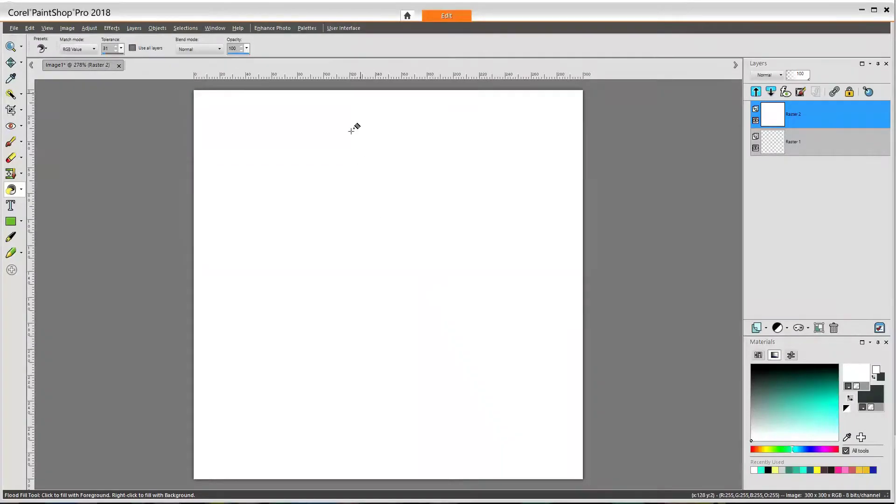
- Select the Paint Brush and toggle the white layer's visibility off and back on
left_click(11, 143)
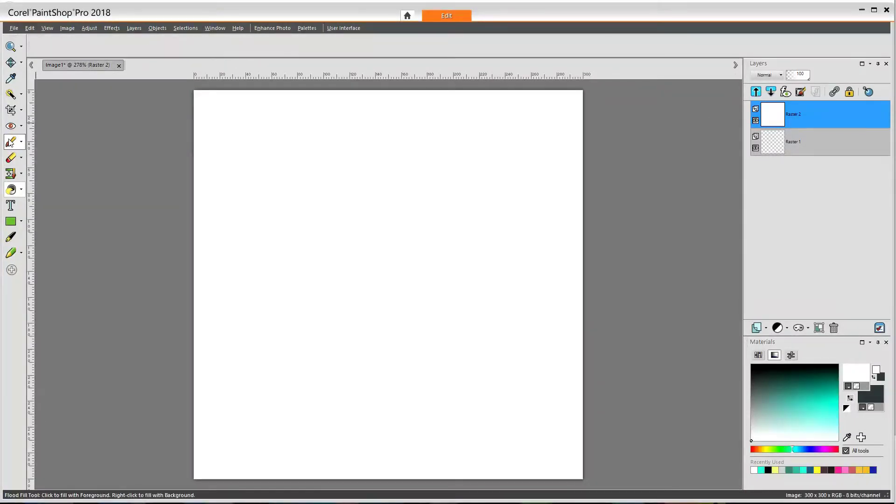
left_click(755, 121)
left_click(756, 121)
left_click(756, 121)
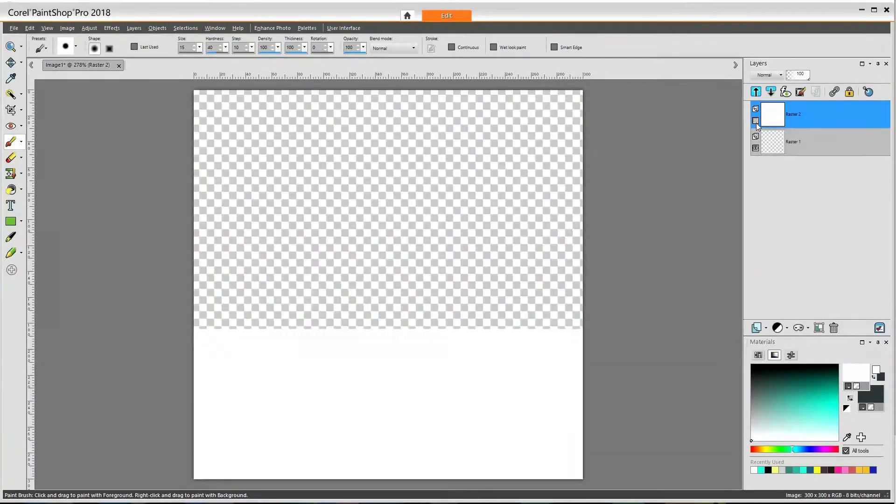
left_click(756, 121)
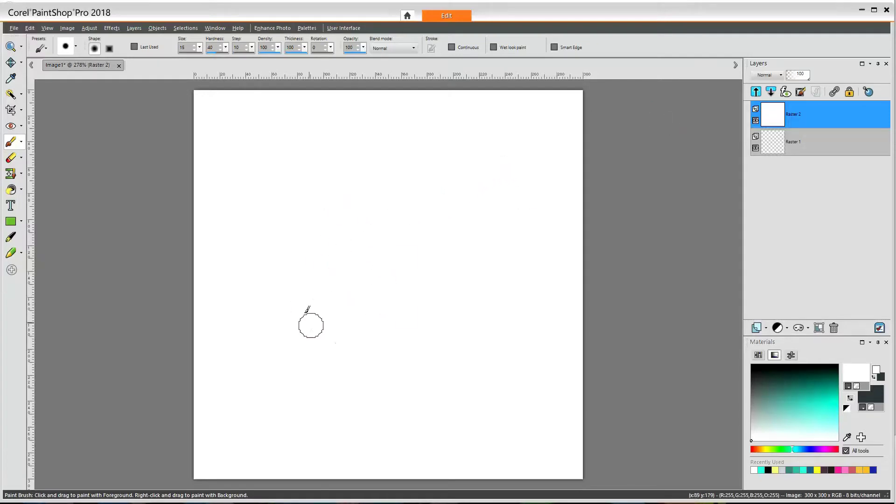
- Make the brush smaller and black, undo a test scribble, and add a new raster layer
left_click(195, 50)
left_click(195, 49)
left_click(195, 50)
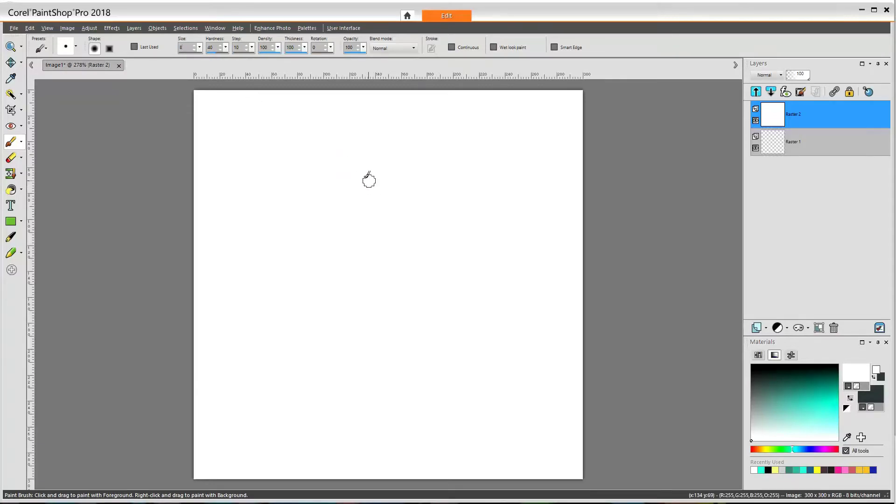
left_click(753, 366)
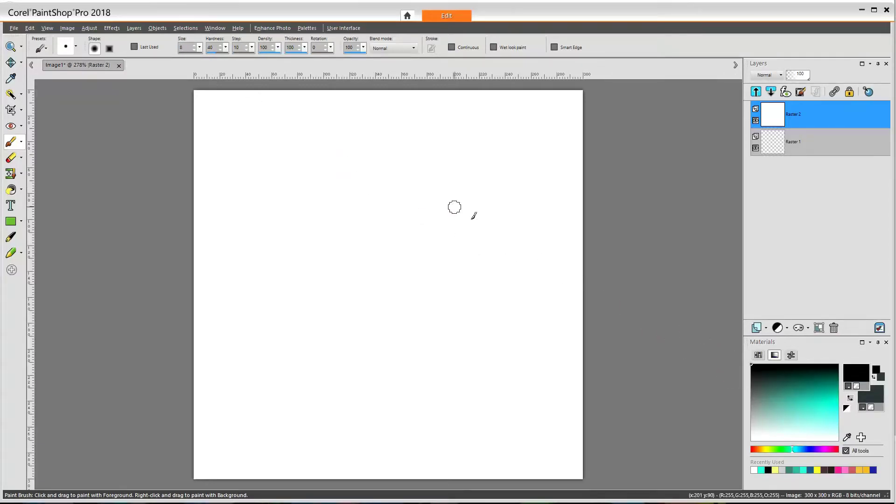
mouse_move(349, 160)
left_mouse_down()
mouse_move(366, 245)
mouse_move(426, 224)
mouse_move(496, 264)
left_mouse_up()
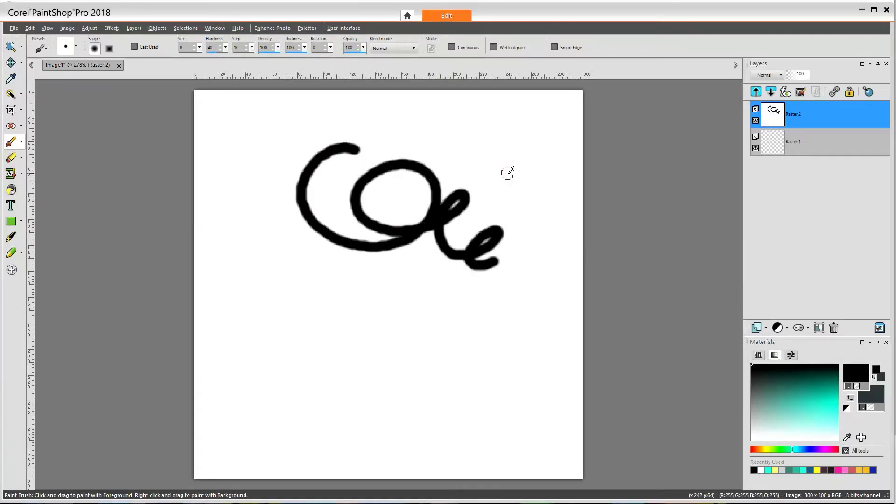
key("ctrl+z")
left_click(134, 28)
left_click(154, 38)
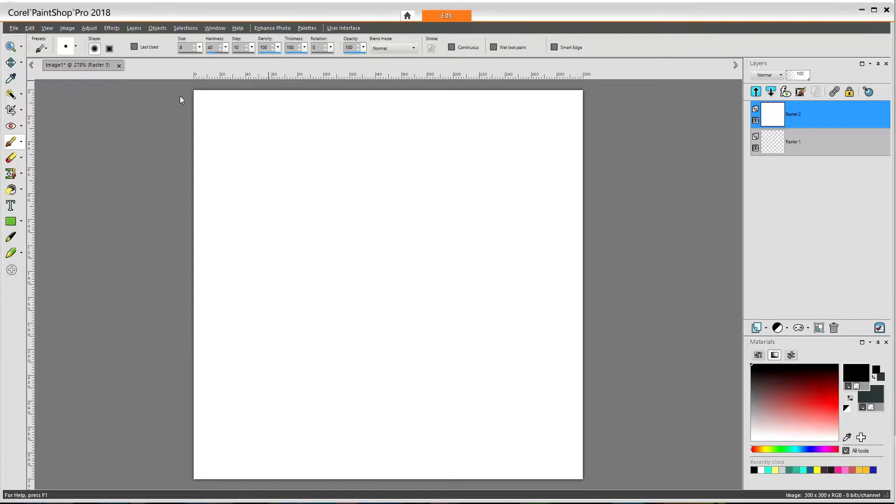
- On the new Raster 3 layer, brush a black round head, two pointed ears and a Y-shaped nose
left_click(482, 330)
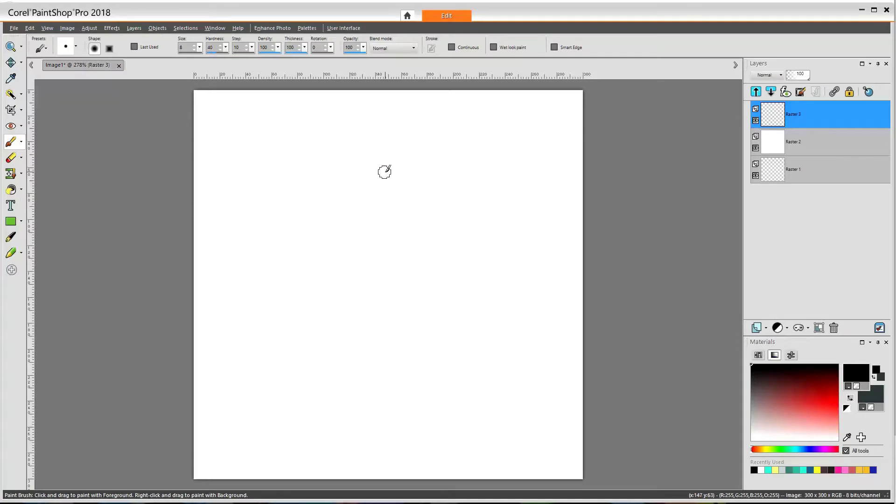
mouse_move(391, 172)
left_mouse_down()
mouse_move(346, 182)
mouse_move(314, 210)
mouse_move(292, 272)
mouse_move(307, 313)
mouse_move(356, 335)
mouse_move(410, 328)
mouse_move(455, 285)
mouse_move(445, 234)
mouse_move(419, 192)
mouse_move(381, 175)
left_mouse_up()
mouse_move(305, 225)
left_mouse_down()
mouse_move(290, 175)
mouse_move(336, 178)
left_mouse_up()
left_click_drag(411, 181, 455, 172)
left_click_drag(465, 166, 457, 246)
mouse_move(286, 256)
left_mouse_down()
mouse_move(271, 144)
mouse_move(417, 173)
mouse_move(399, 168)
mouse_move(491, 146)
mouse_move(471, 253)
mouse_move(465, 178)
mouse_move(460, 280)
left_mouse_up()
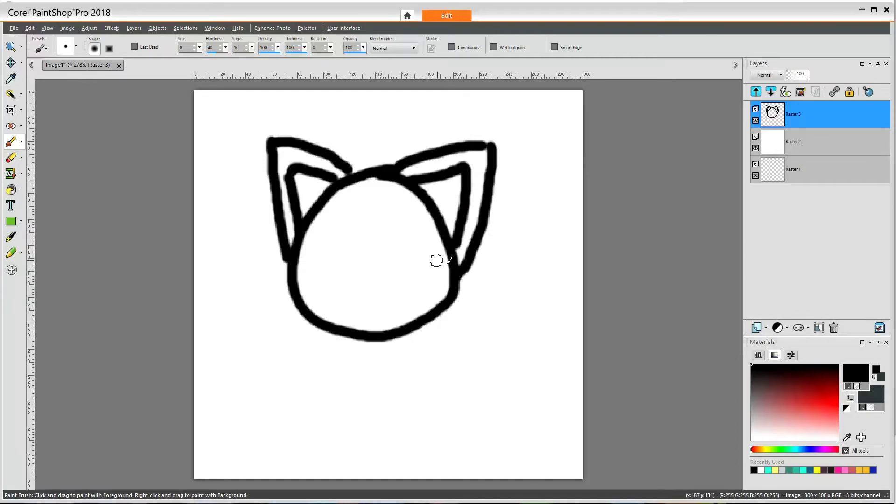
left_click_drag(343, 165, 353, 177)
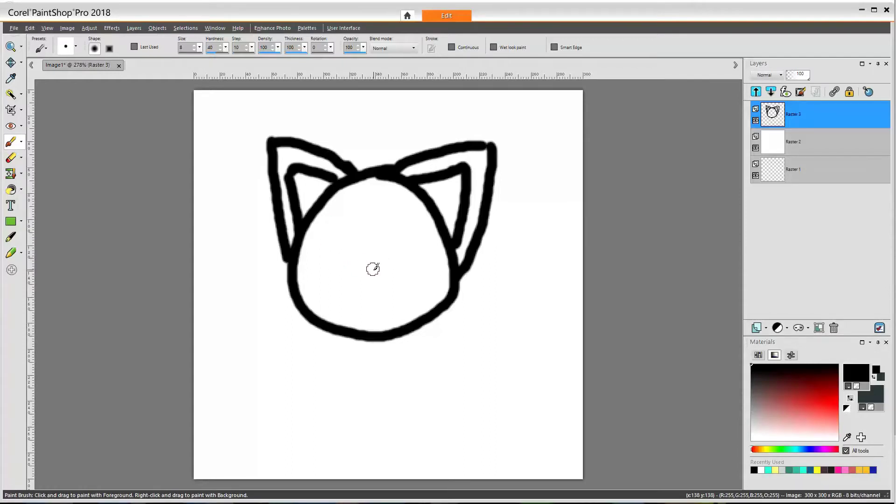
mouse_move(365, 259)
left_mouse_down()
mouse_move(376, 281)
mouse_move(366, 260)
mouse_move(387, 263)
mouse_move(383, 302)
left_mouse_up()
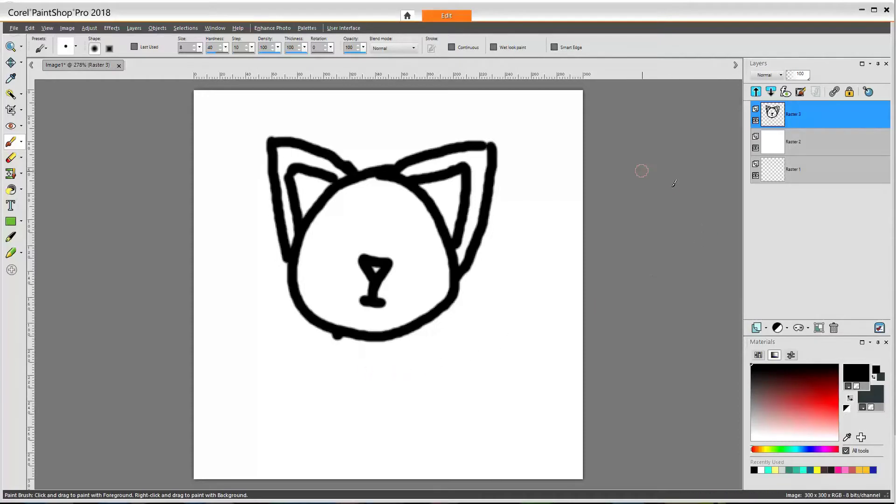
- Add a new raster layer named 'body'
left_click(158, 28)
mouse_move(134, 28)
left_click(164, 41)
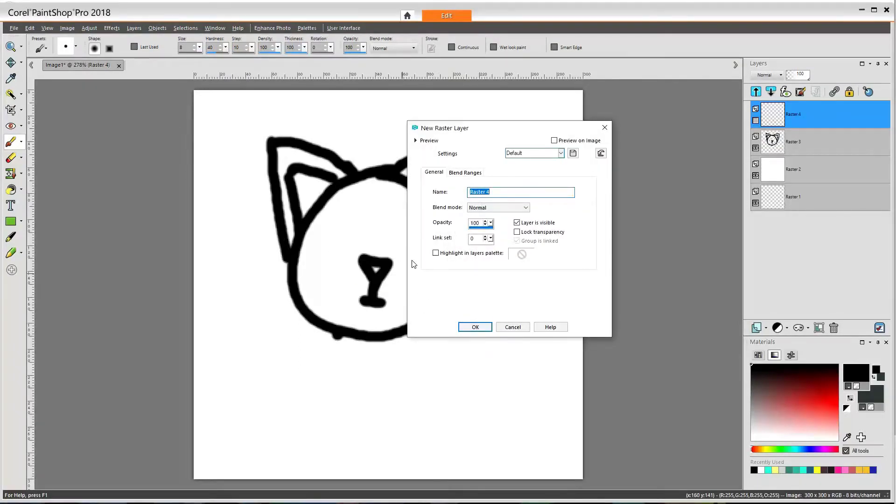
type("body")
key("Return")
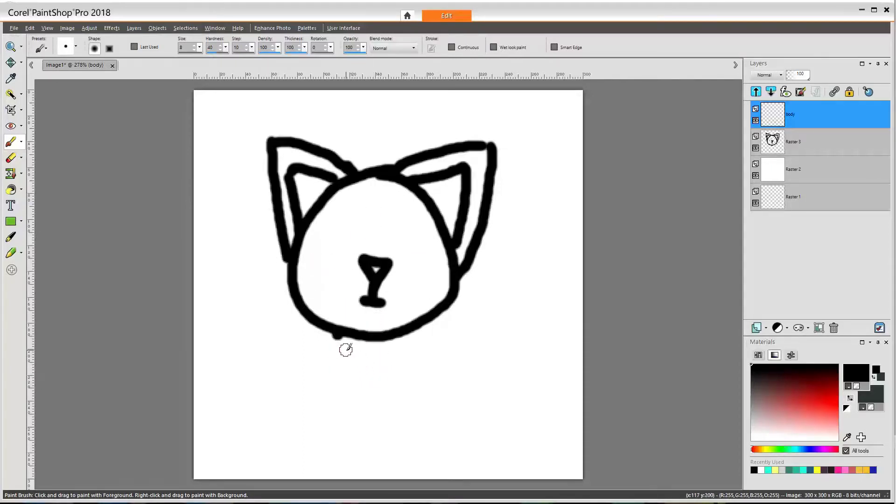
- Draw the cat's body, front paws and inner leg lines, then a curled tail on Raster 3
mouse_move(343, 337)
left_mouse_down()
mouse_move(321, 365)
mouse_move(318, 423)
mouse_move(341, 444)
mouse_move(412, 456)
mouse_move(450, 449)
mouse_move(477, 409)
mouse_move(470, 362)
mouse_move(418, 326)
left_mouse_up()
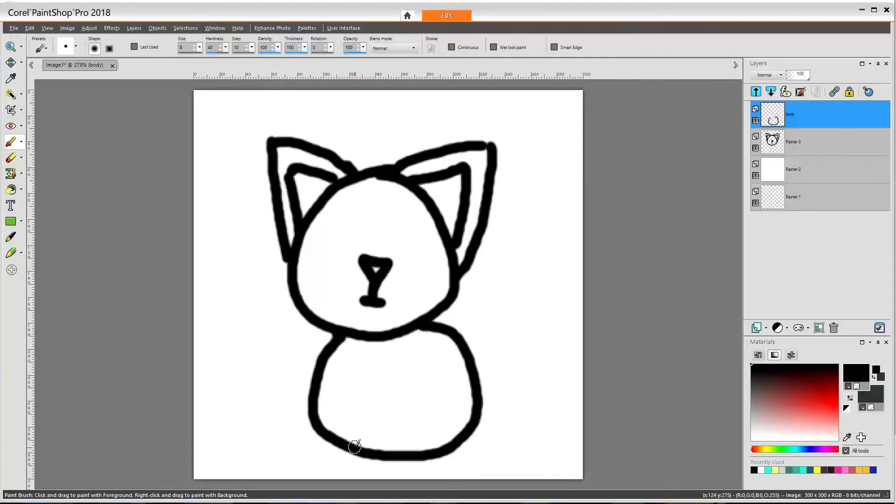
mouse_move(354, 447)
left_mouse_down()
mouse_move(380, 430)
mouse_move(389, 449)
left_mouse_up()
left_click_drag(400, 439, 442, 451)
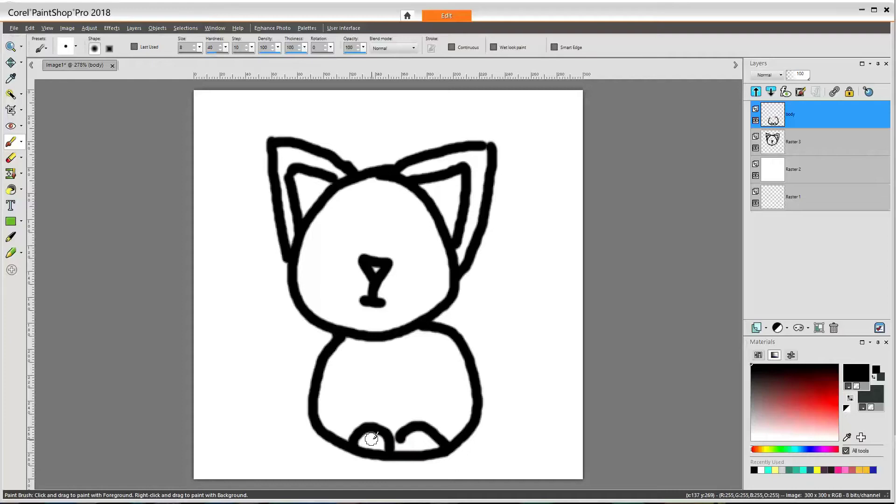
mouse_move(371, 439)
left_mouse_down()
mouse_move(401, 433)
mouse_move(393, 438)
mouse_move(427, 437)
left_mouse_up()
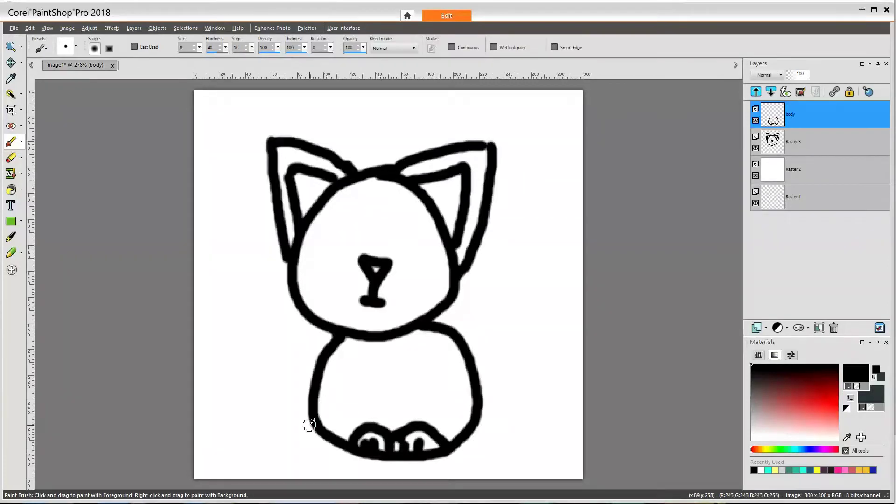
mouse_move(310, 425)
left_mouse_down()
mouse_move(326, 437)
mouse_move(336, 423)
mouse_move(339, 433)
mouse_move(319, 438)
left_mouse_up()
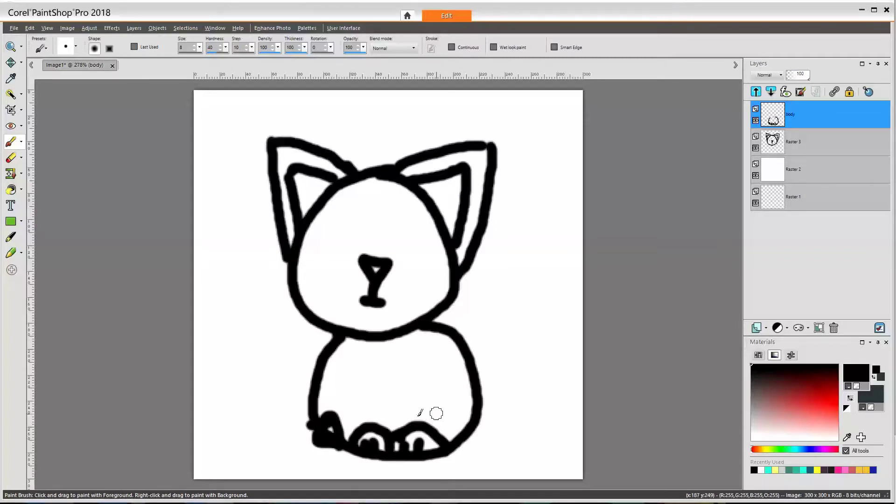
mouse_move(459, 442)
left_mouse_down()
mouse_move(485, 433)
mouse_move(471, 447)
mouse_move(467, 426)
left_mouse_up()
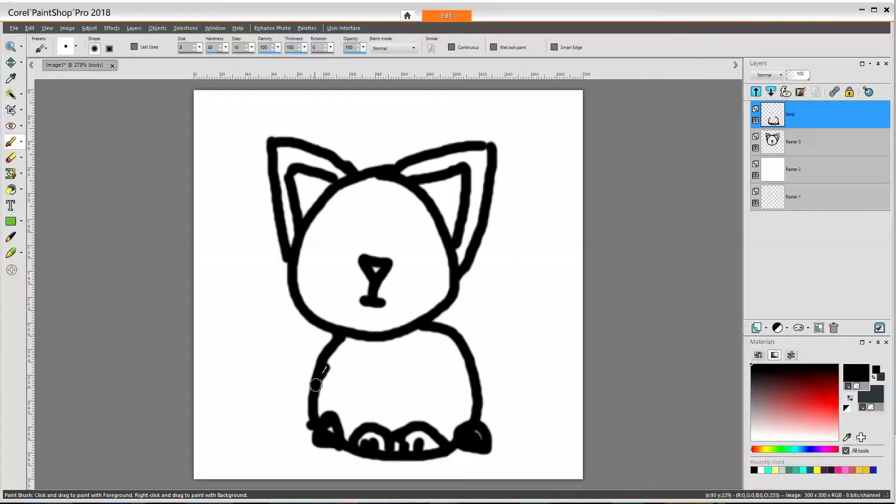
mouse_move(316, 385)
left_mouse_down()
mouse_move(314, 369)
mouse_move(345, 427)
left_mouse_up()
mouse_move(473, 381)
left_mouse_down()
mouse_move(459, 431)
mouse_move(470, 369)
mouse_move(480, 421)
left_mouse_up()
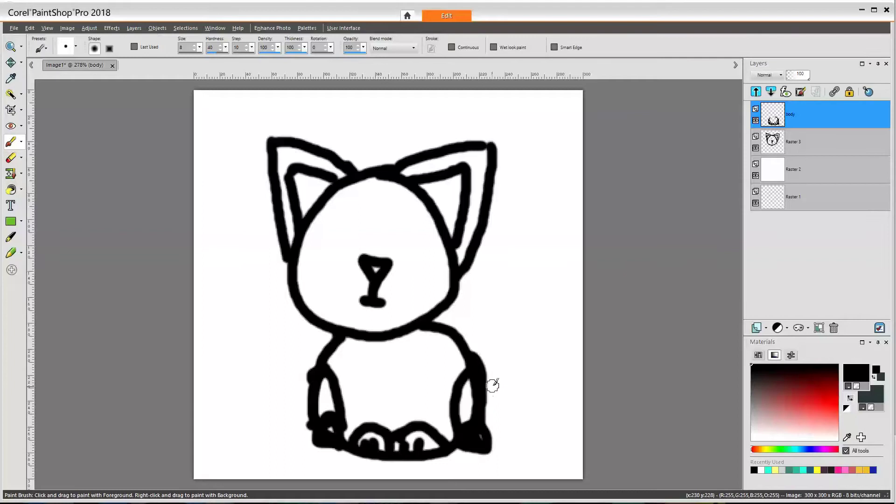
key("ctrl+shift+Down")
mouse_move(483, 401)
left_mouse_down()
mouse_move(493, 373)
mouse_move(538, 349)
mouse_move(557, 318)
mouse_move(545, 273)
mouse_move(516, 240)
mouse_move(504, 197)
mouse_move(489, 215)
mouse_move(492, 251)
mouse_move(524, 313)
mouse_move(514, 337)
mouse_move(482, 355)
left_mouse_up()
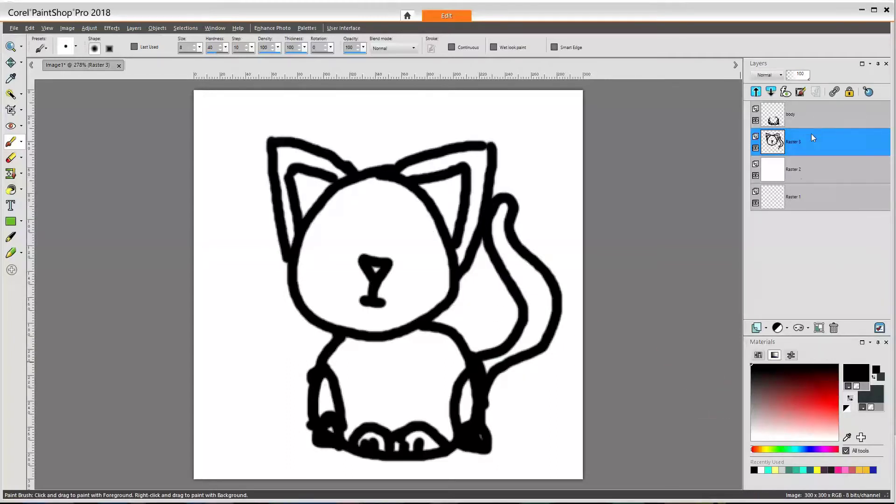
- Flood-fill the insides of both ears with light pink
left_click(816, 429)
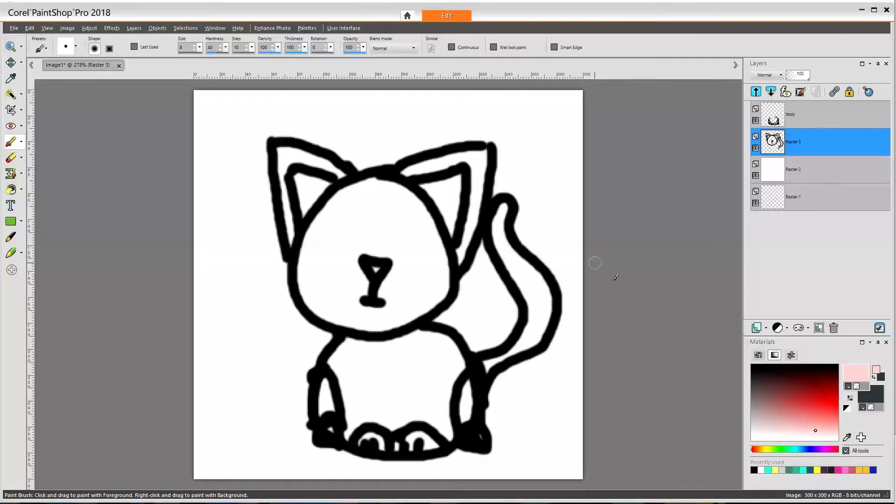
left_click(11, 189)
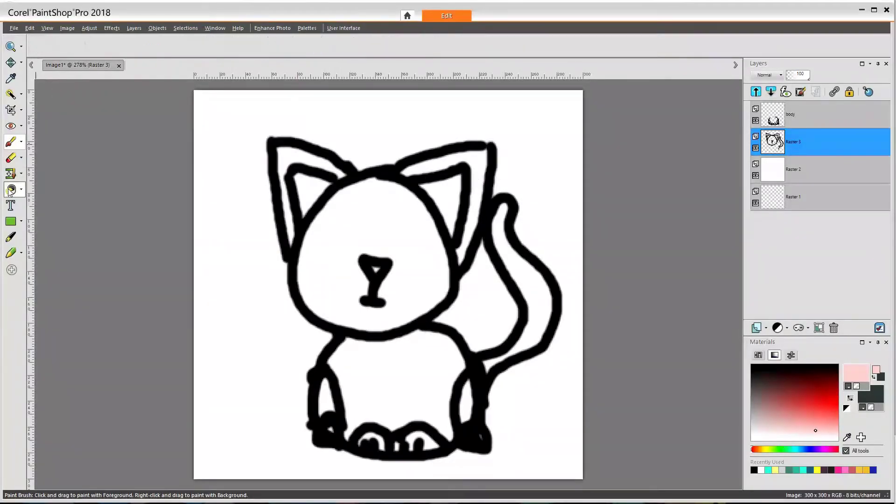
left_click(436, 189)
left_click(308, 191)
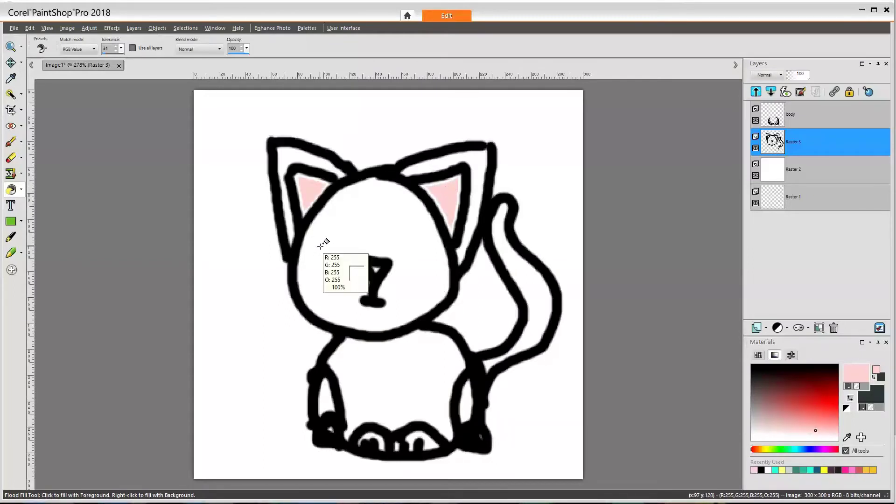
key("ctrl+z")
key("ctrl+z")
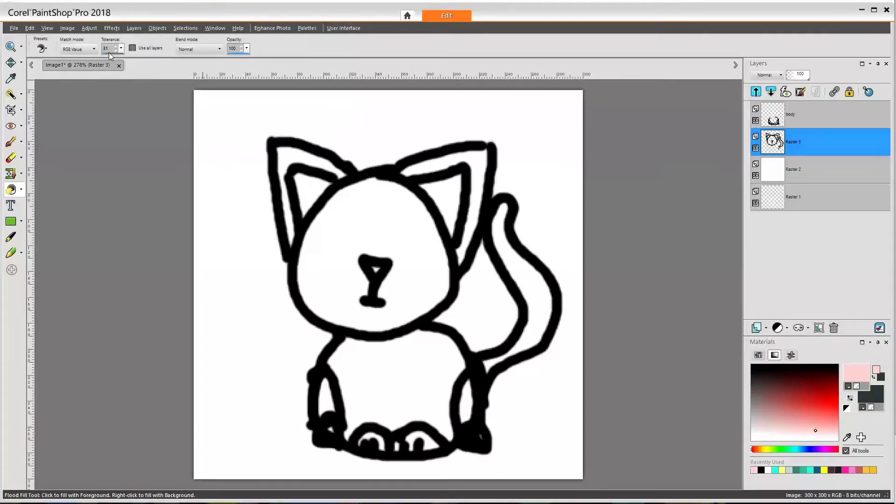
left_click(424, 189)
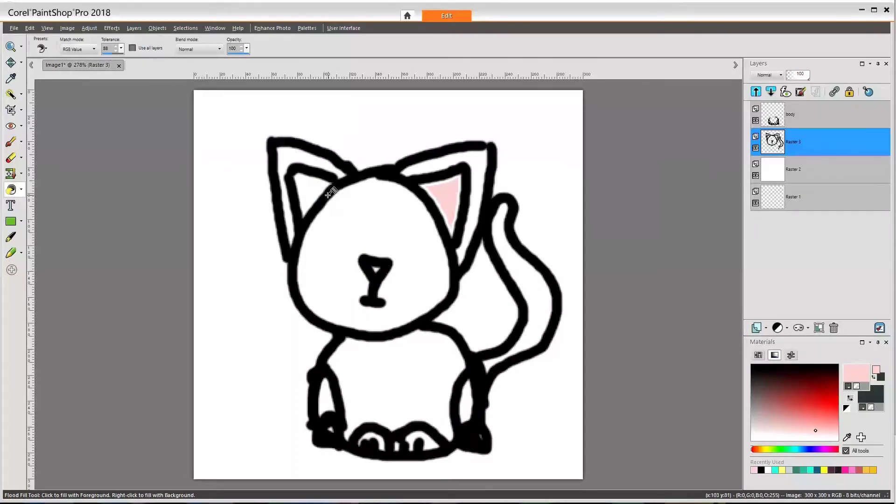
left_click(302, 192)
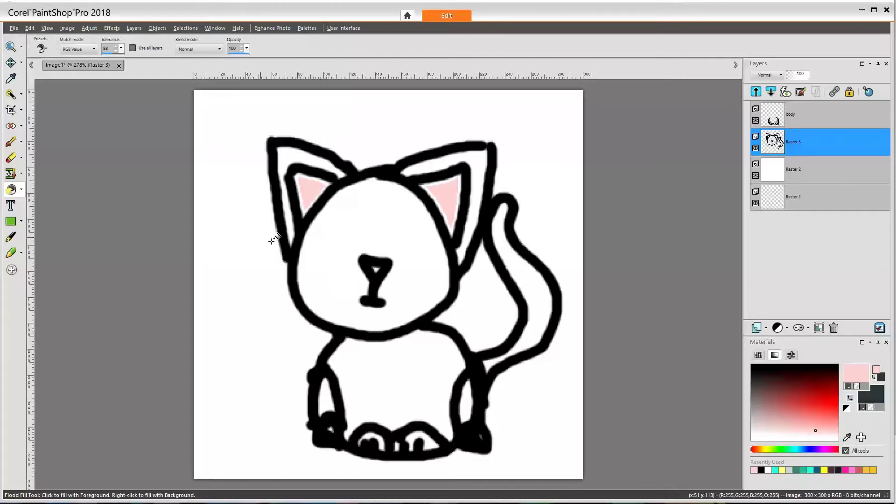
- Try Brightness match mode on the top of the left ear, then undo the dark fill
left_click(79, 49)
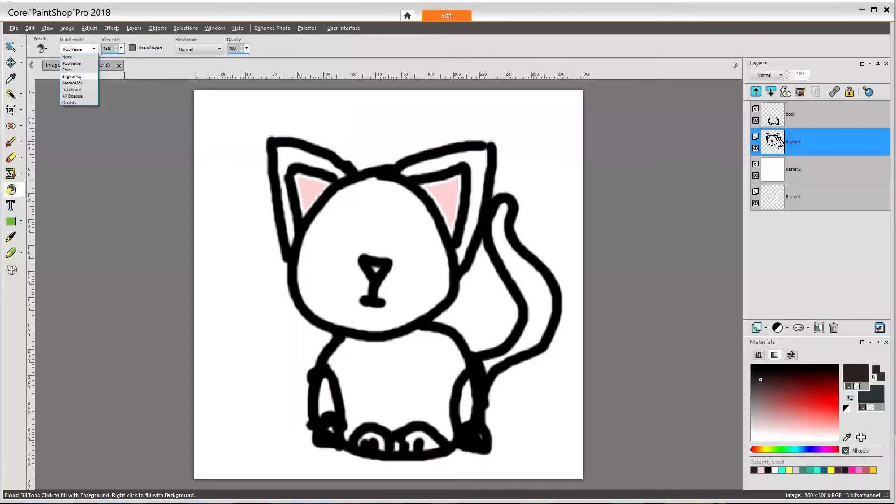
left_click(71, 76)
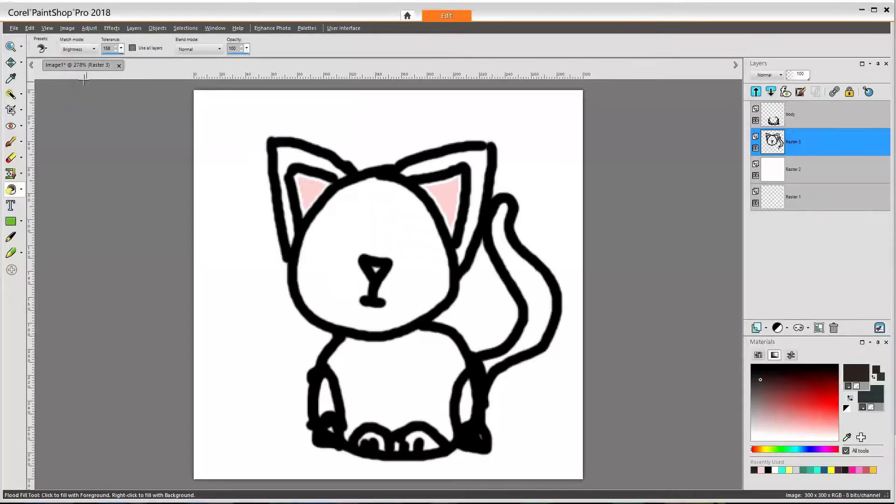
left_click(299, 150)
key("ctrl+z")
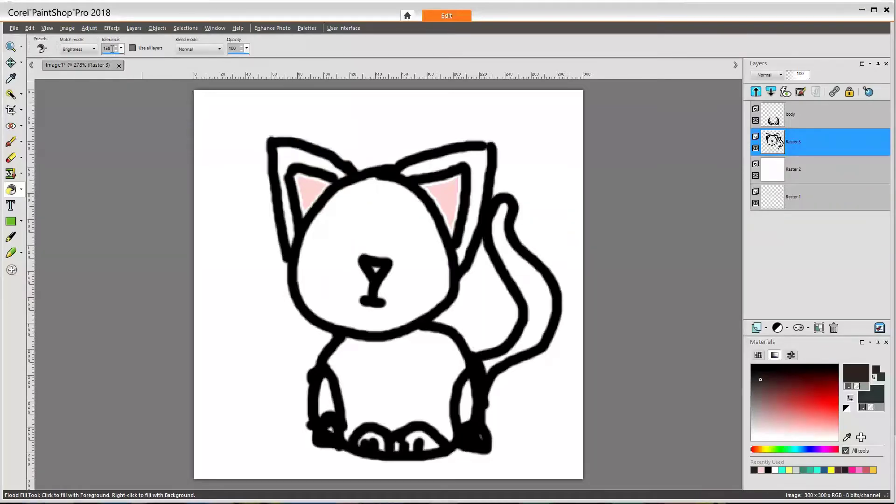
- Set the fill match mode to Opacity and fill both ears and the face dark brown
left_click(94, 49)
left_click(88, 63)
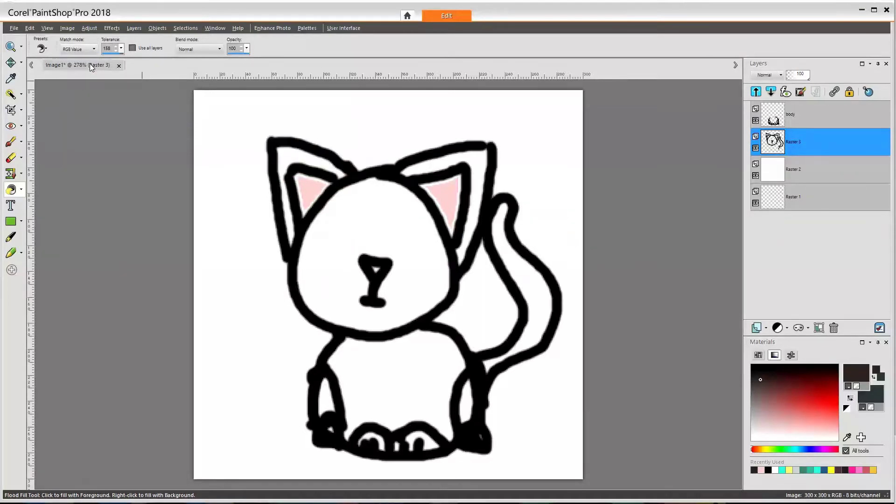
left_click(90, 50)
left_click(80, 102)
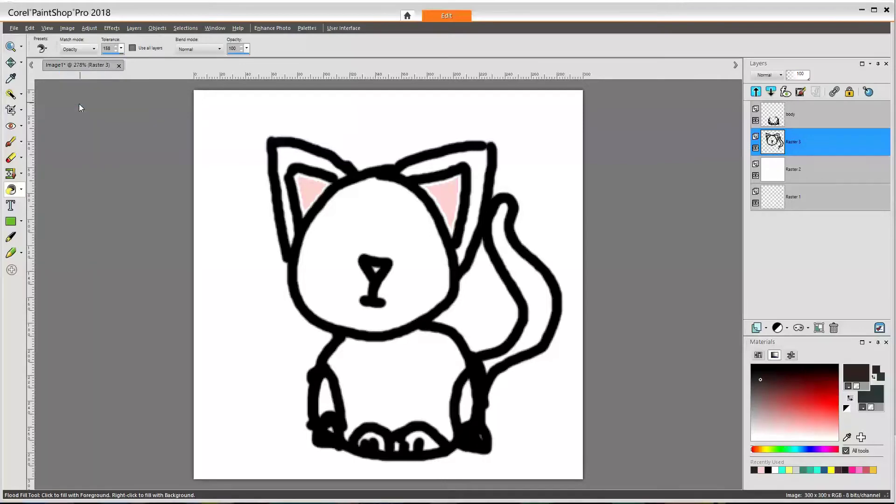
left_click(292, 159)
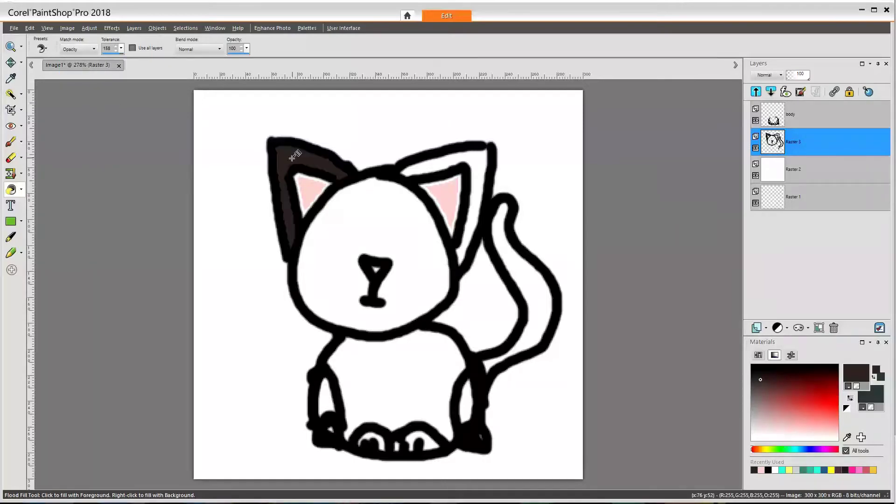
left_click(460, 157)
left_click(509, 251)
key("ctrl+z")
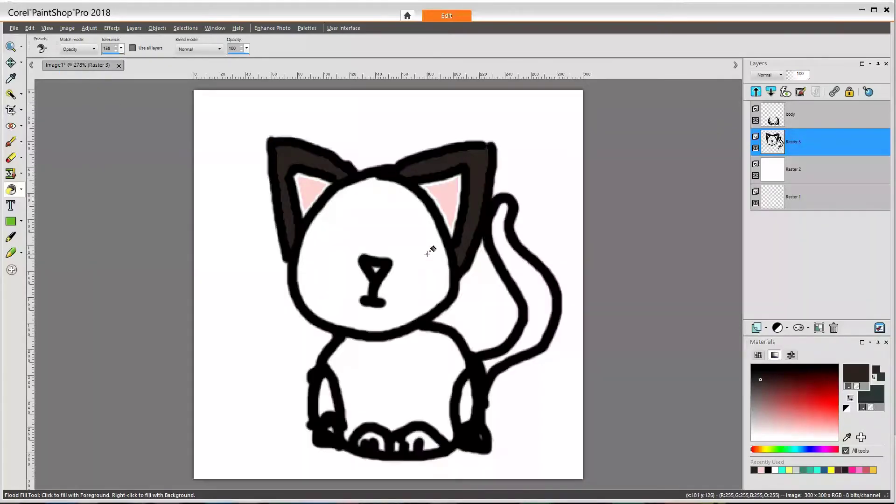
left_click(411, 208)
- Sample the pink from the ear and fill the nose with it
left_click(11, 80)
left_click(314, 194)
left_click(10, 189)
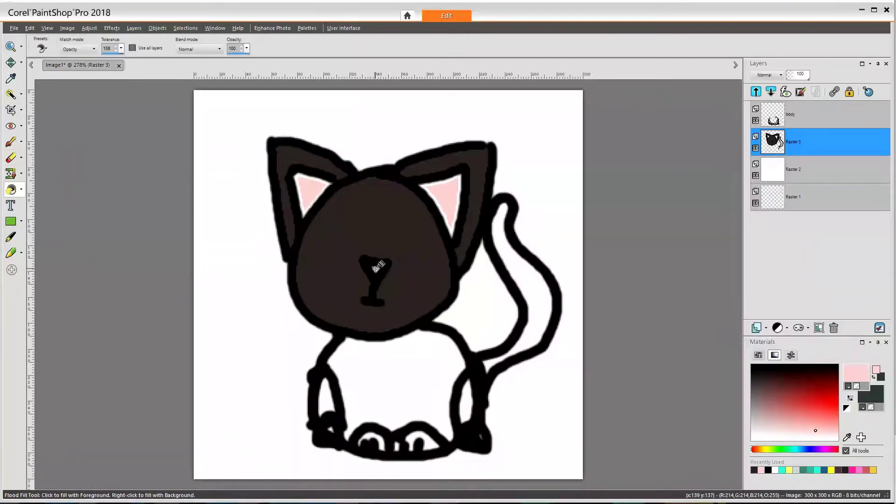
left_click(377, 270)
- Close the tail's base in black and fill the tail grey-brown with the body layer hidden
left_click(12, 145)
left_click(753, 367)
left_click_drag(472, 357, 495, 381)
left_click(756, 120)
left_click(10, 189)
left_click(758, 392)
left_click(537, 298)
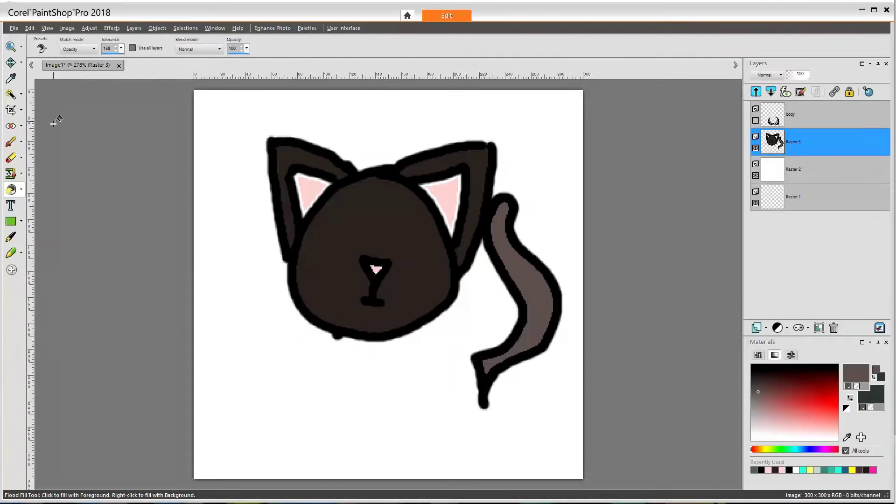
- Work on the body layer with the head layer hidden and close the gap at the body's top
left_click(817, 115)
left_click(756, 120)
left_click(756, 148)
left_click(11, 142)
left_click_drag(340, 337, 423, 325)
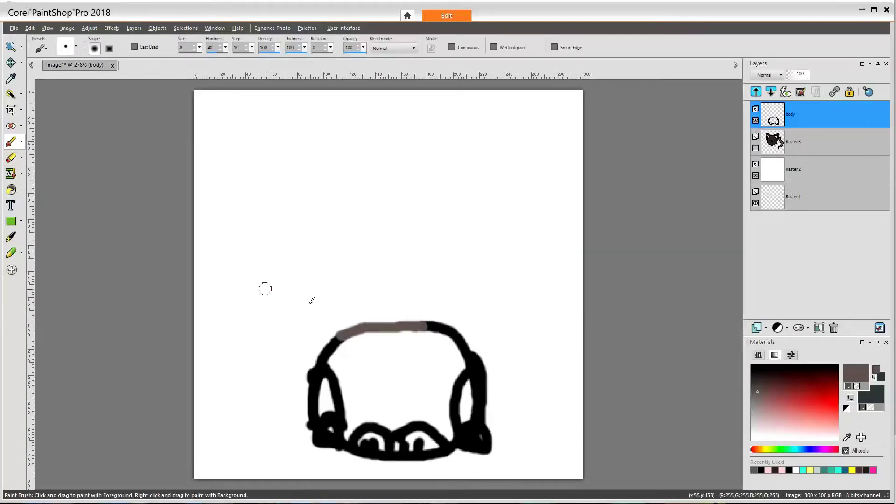
- Fill the body and its side areas grey-brown, undoing fills that flooded the whole layer
left_click(10, 190)
left_click(380, 370)
left_click(330, 397)
left_click(467, 402)
left_click(415, 442)
key("ctrl+z")
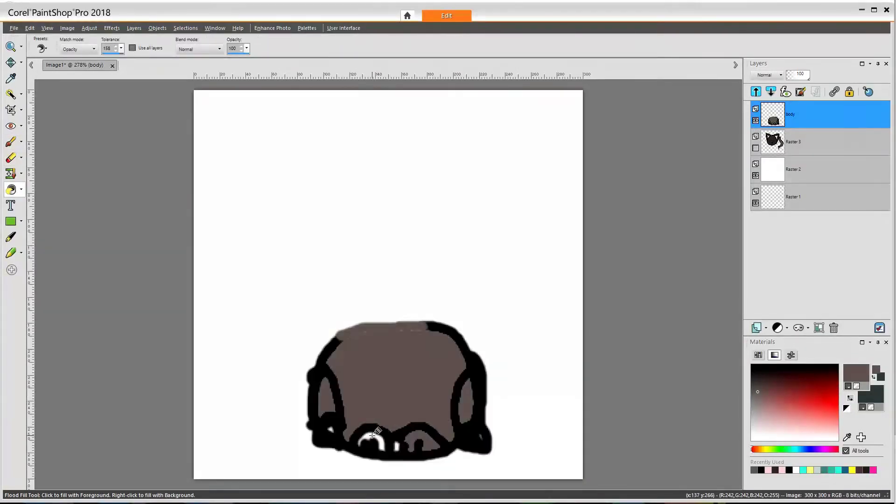
left_click(400, 444)
key("ctrl+z")
left_click(334, 427)
key("ctrl+z")
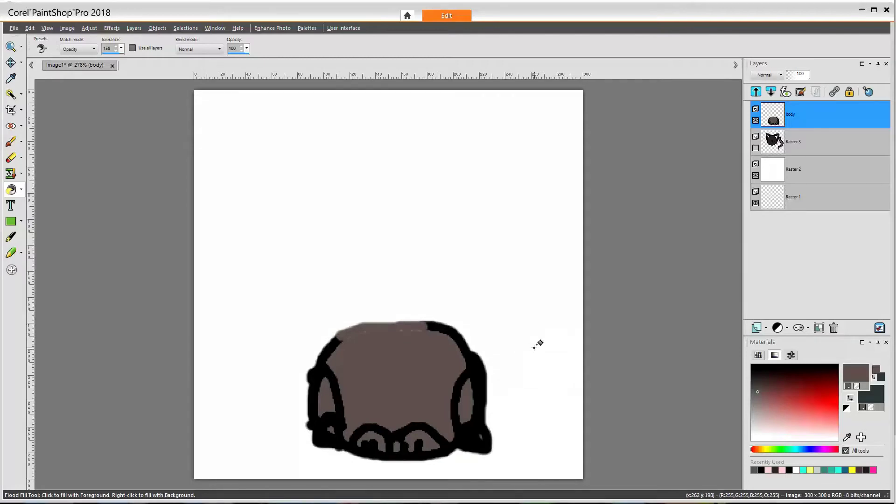
- Show the head layer again and move the body layer beneath it
left_click(756, 148)
left_click_drag(794, 116, 797, 161)
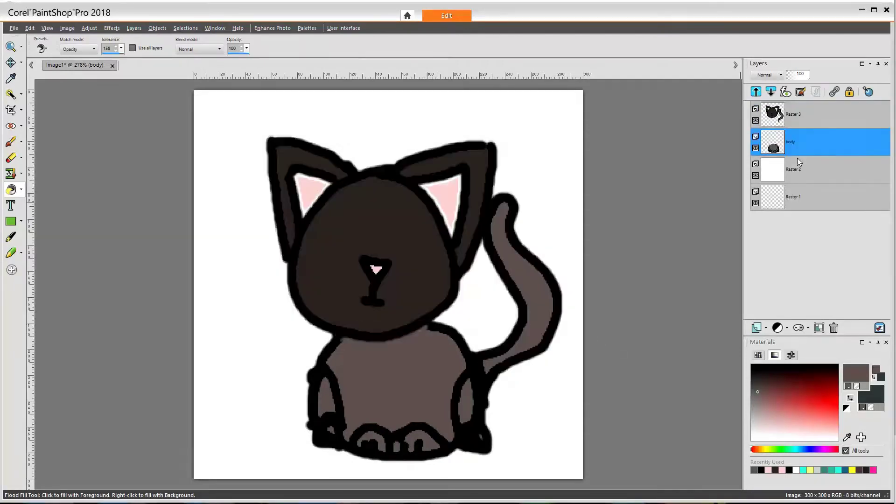
left_click(812, 117)
- Add a new raster layer named 'eyes'
left_click(134, 28)
left_click(154, 39)
type("eyes")
key("Return")
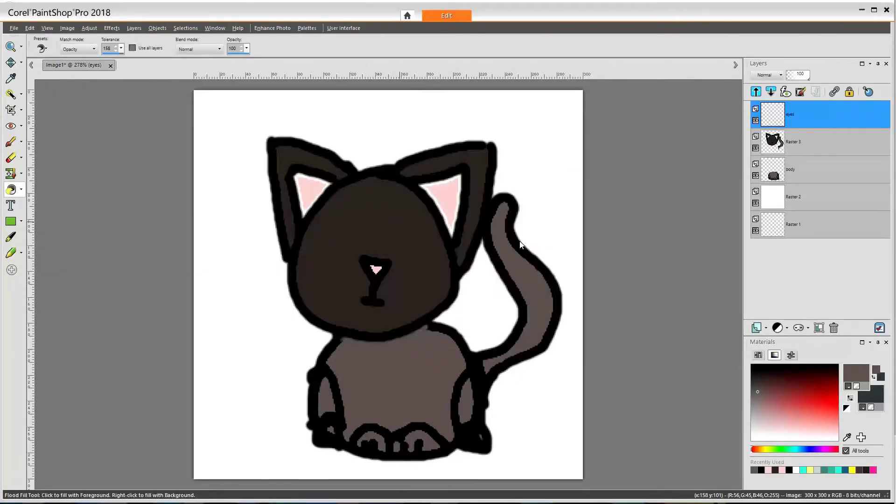
key("b")
- Brush two black eye circles with dark pupils on the face
left_click(752, 365)
mouse_move(357, 206)
left_mouse_down()
mouse_move(360, 254)
mouse_move(406, 213)
mouse_move(427, 238)
left_mouse_up()
mouse_move(341, 219)
left_mouse_down()
mouse_move(336, 244)
mouse_move(350, 252)
left_mouse_up()
left_click_drag(410, 222, 407, 266)
left_click_drag(348, 217, 347, 248)
left_click_drag(401, 225, 413, 238)
- Fill the crescents of both eyes with light yellow-green
left_click(770, 449)
left_click(814, 423)
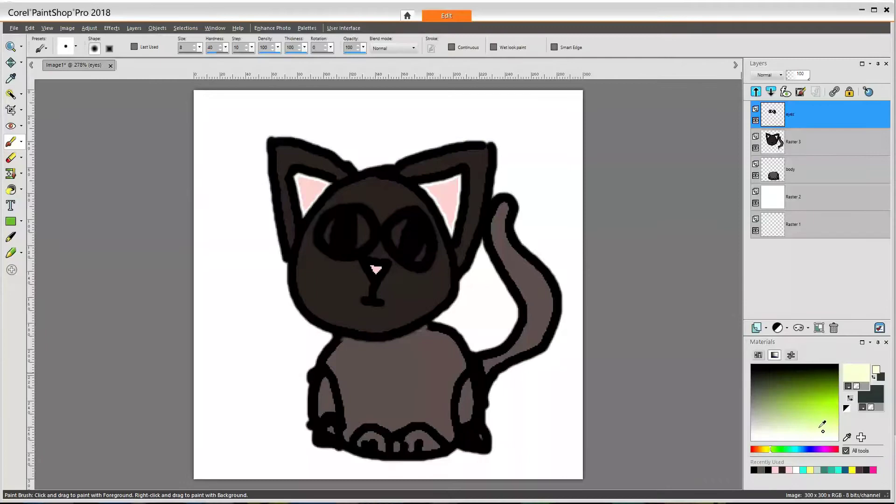
key("f")
left_click(362, 231)
left_click(329, 232)
left_click(399, 232)
left_click(422, 252)
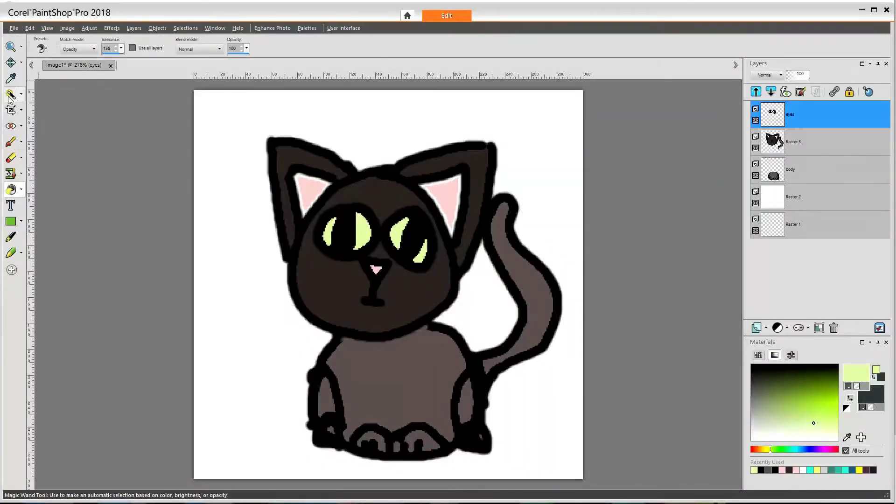
- Brush black whiskers on both sides of the face on Raster 3 and hide the white background layer
left_click(793, 142)
left_click(10, 141)
left_click(761, 471)
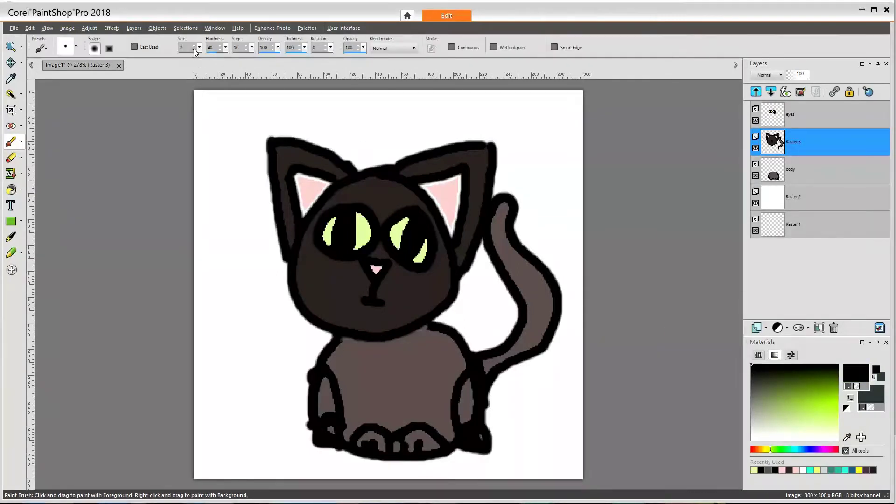
mouse_move(269, 324)
left_mouse_down()
mouse_move(347, 287)
mouse_move(278, 284)
left_mouse_up()
left_click_drag(327, 269, 272, 267)
left_click_drag(403, 280, 490, 311)
left_click_drag(409, 299, 476, 324)
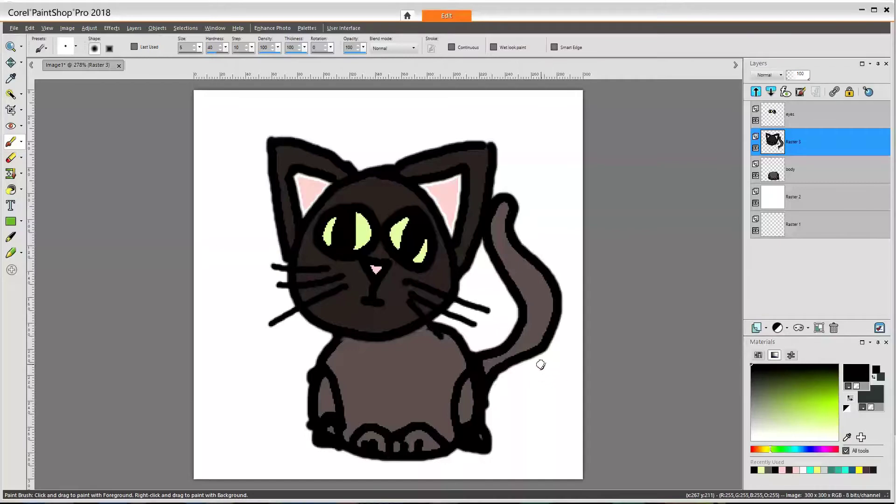
left_click(756, 203)
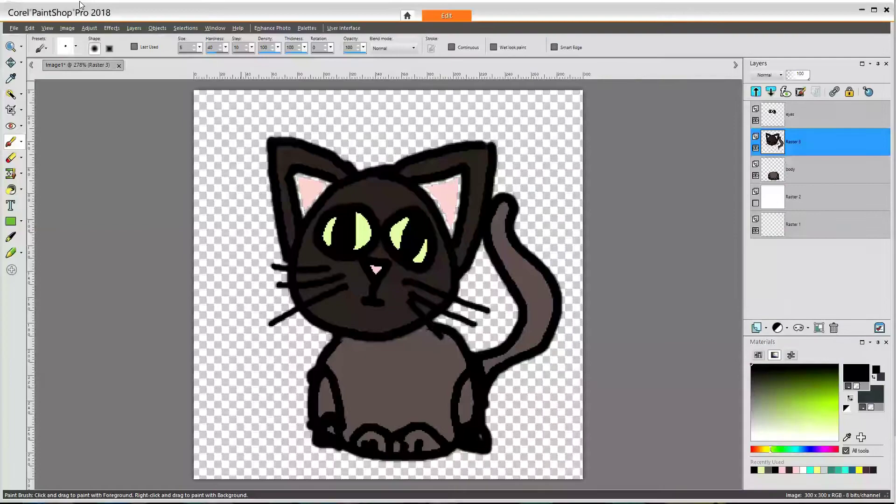
- Save the drawing as PNG Image1.png in the cat_animation folder, merging the layers
left_click(14, 29)
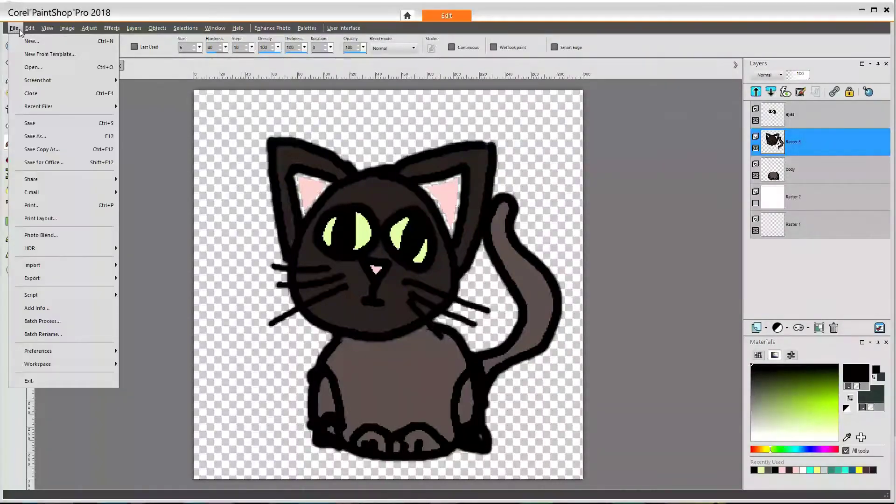
left_click(35, 137)
left_click(446, 353)
left_click(444, 365)
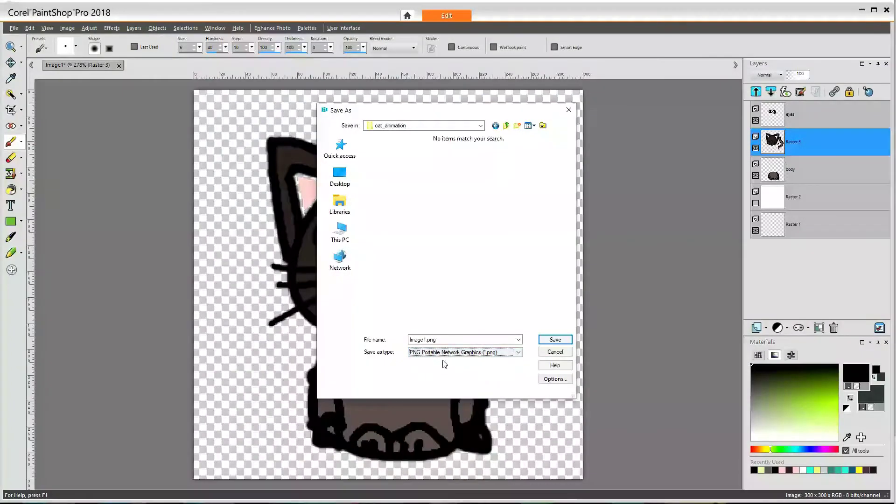
left_click(424, 340)
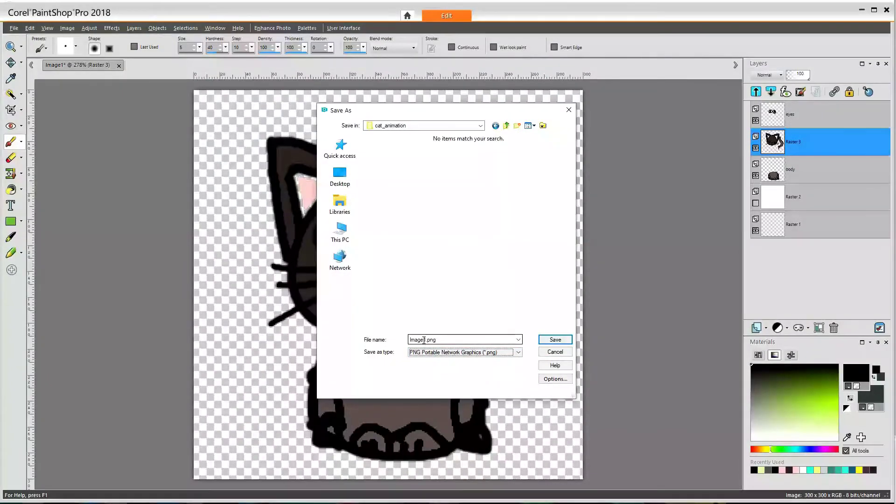
left_click(552, 341)
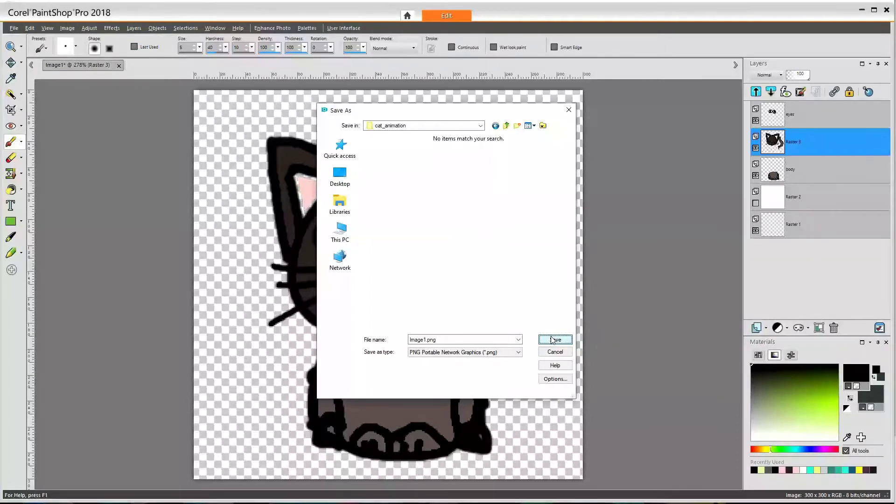
left_click(553, 341)
left_click(477, 275)
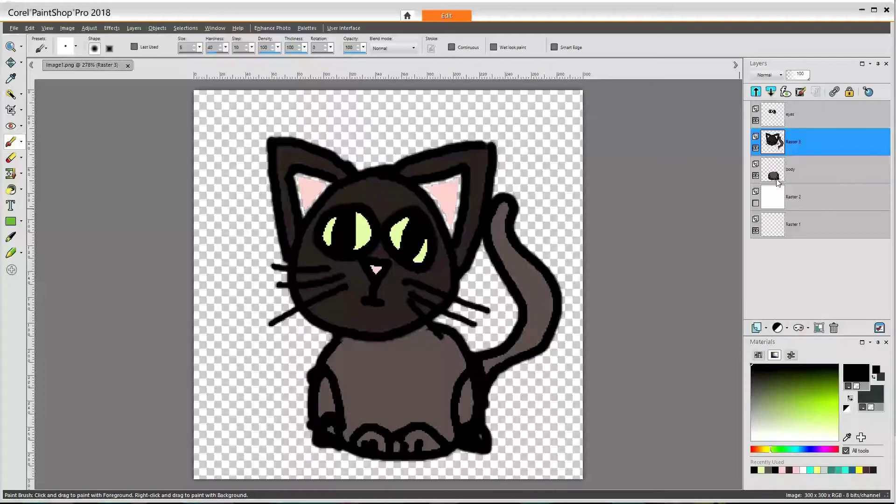
mouse_move(848, 176)
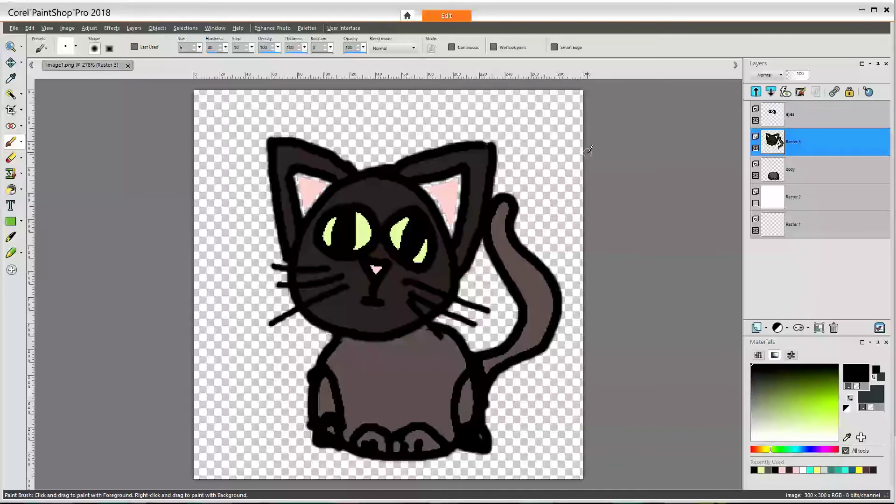
- Add a new raster layer named 'eyes closed' above the eyes layer
left_click(816, 111)
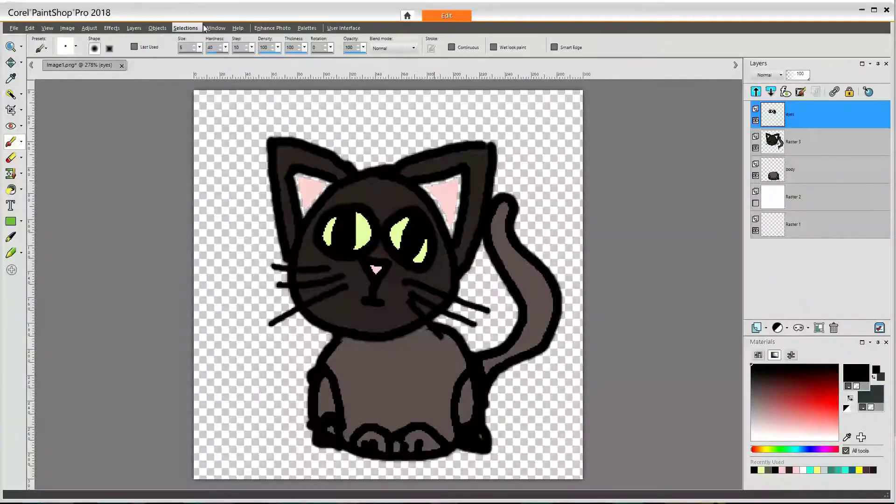
left_click(134, 28)
left_click(140, 39)
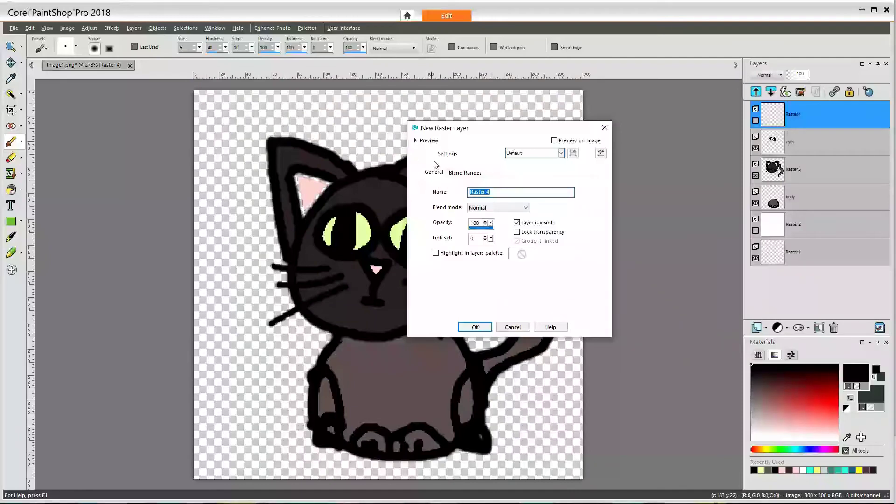
type("eyes")
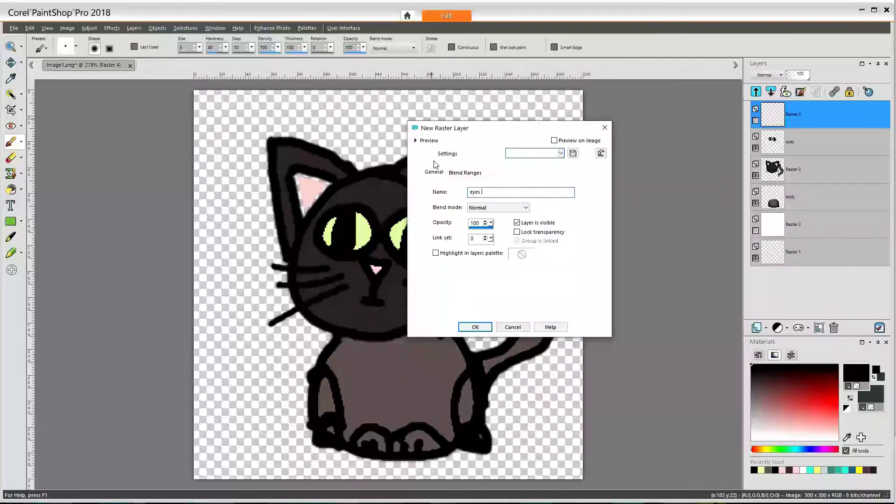
type(" closed")
key("Return")
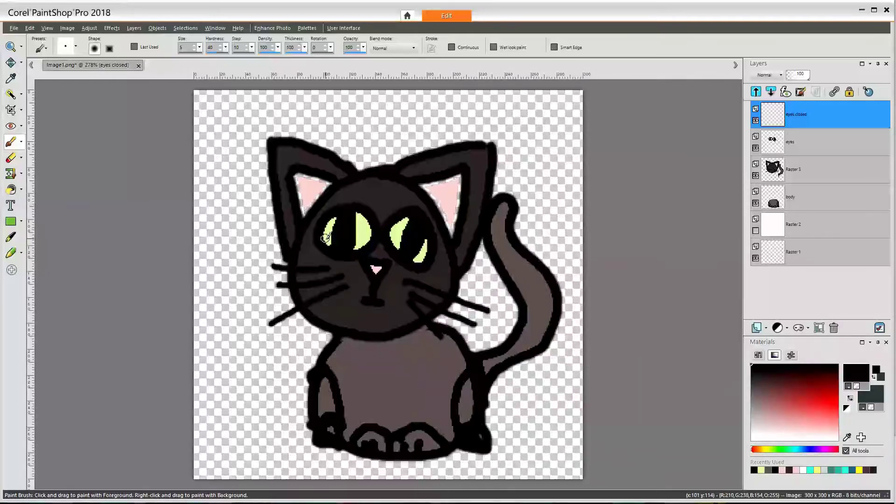
- Lower the eyes layer's opacity to 43
left_click(813, 141)
double_click(790, 144)
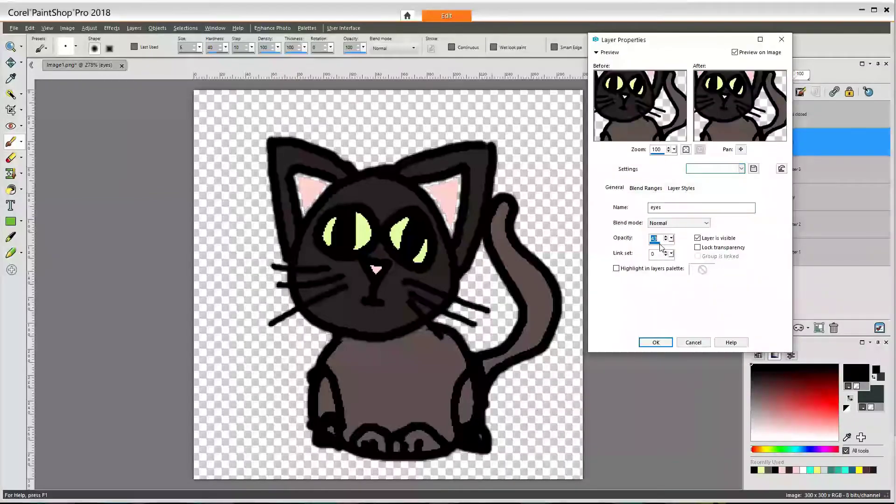
left_click(656, 342)
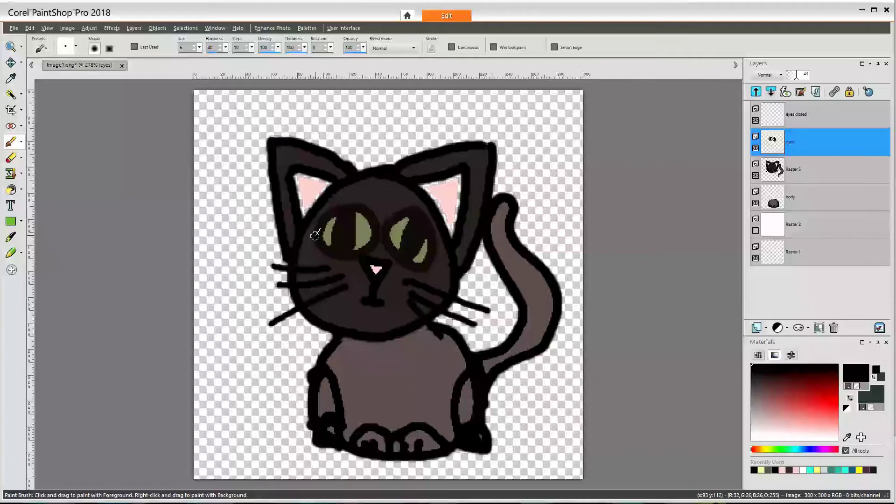
- Test a stroke over the left eye, shrink the brush, undo, and select the eyes closed layer
left_click_drag(346, 243, 371, 238)
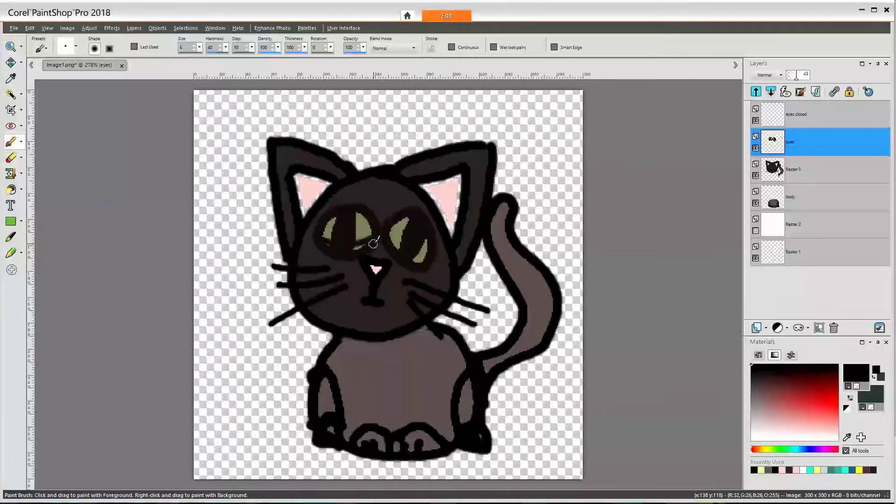
left_click(193, 50)
left_click(193, 50)
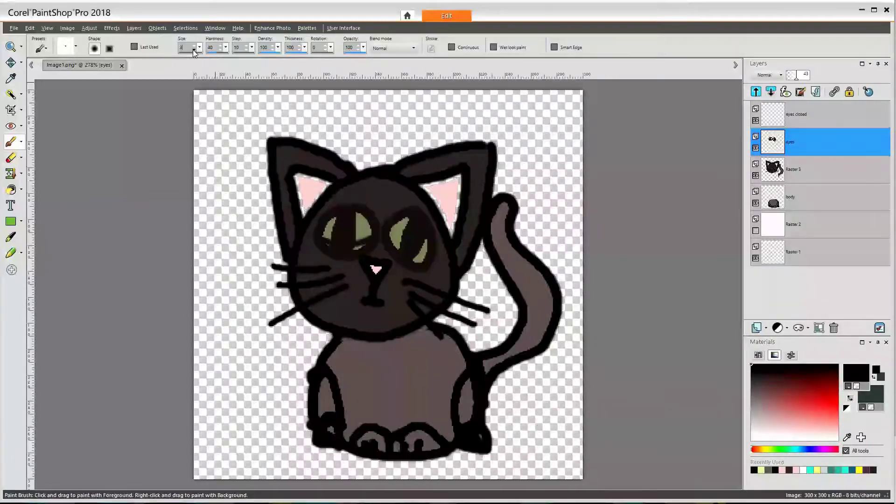
key("ctrl")
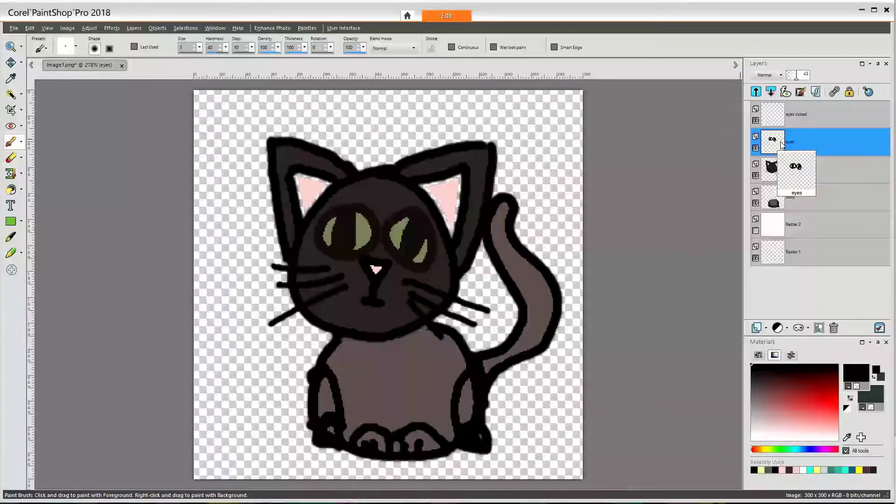
left_click(801, 115)
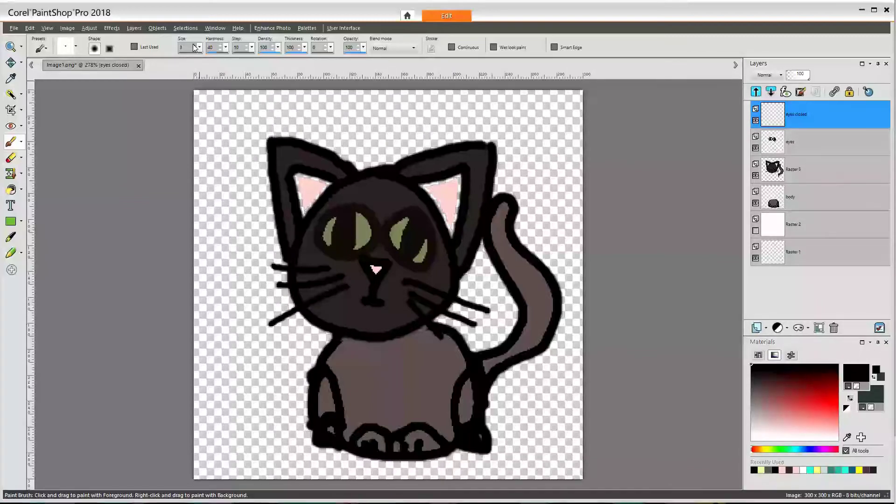
- Paint a size-7 closed eyelid on the eyes closed layer and hide the open-eyes layer
type("7")
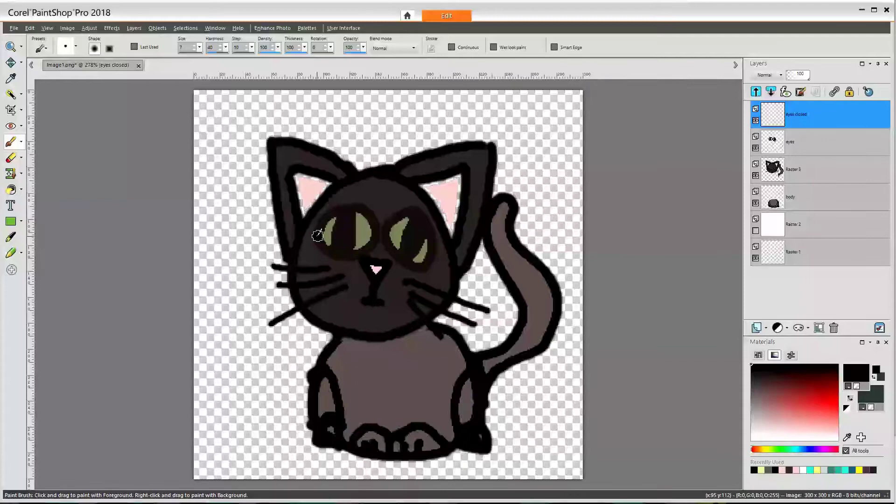
mouse_move(317, 236)
left_mouse_down()
mouse_move(397, 233)
mouse_move(388, 238)
mouse_move(425, 245)
left_mouse_up()
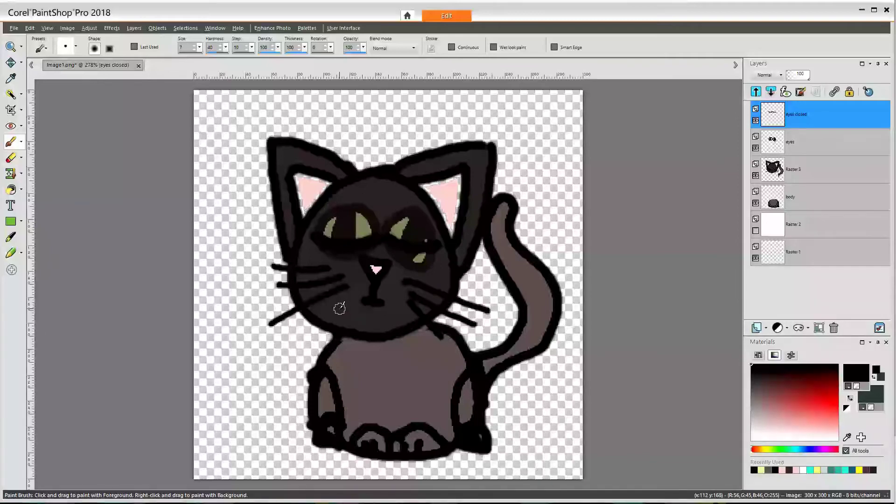
left_click(756, 148)
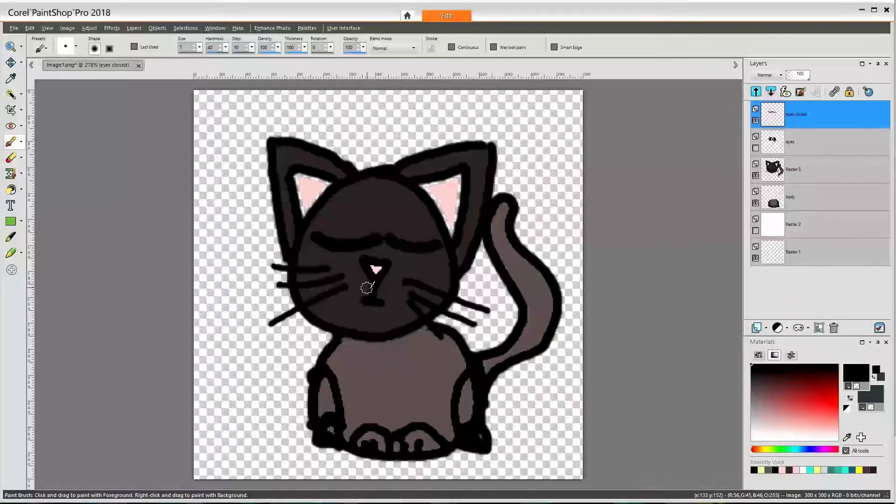
- Try a wavy mouth stroke under the nose, then undo it
left_click_drag(348, 301, 407, 309)
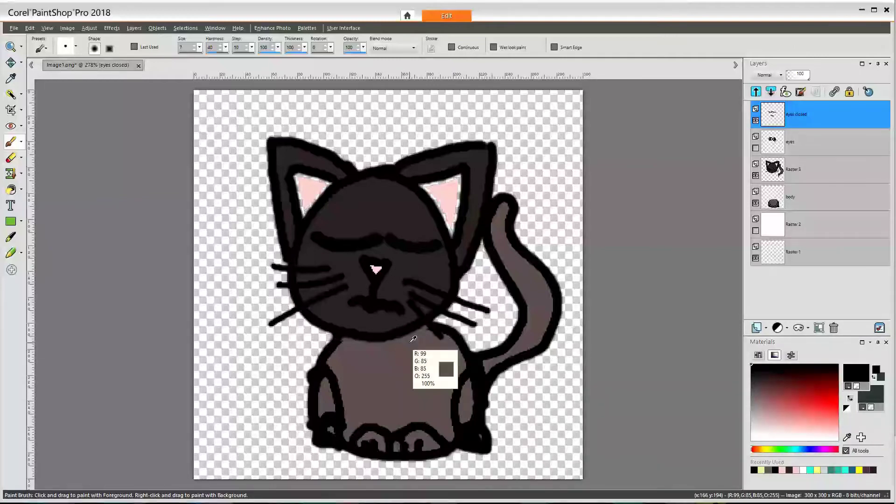
key("ctrl+z")
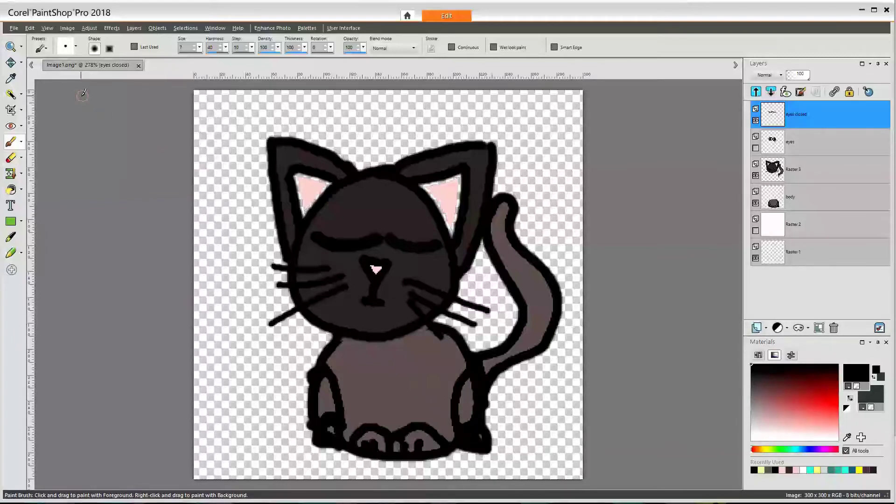
left_click(15, 27)
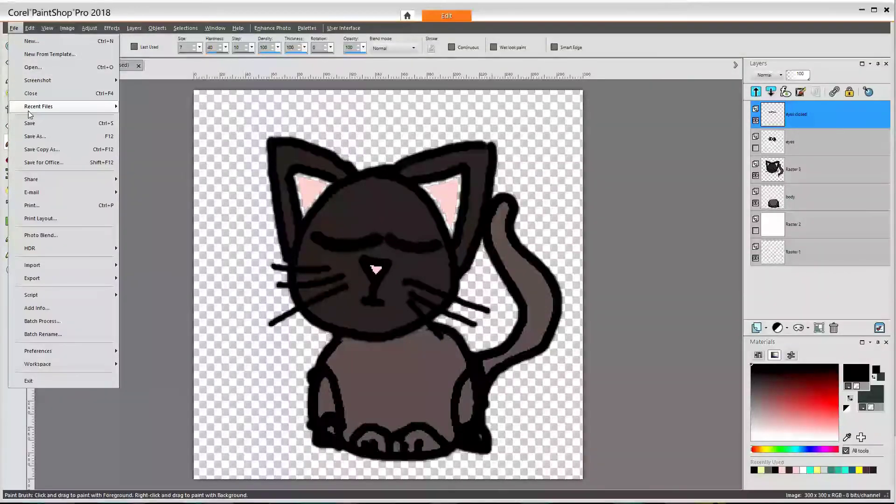
- Save the closed-eyes cat as Image2.png with merged layers
left_click(33, 137)
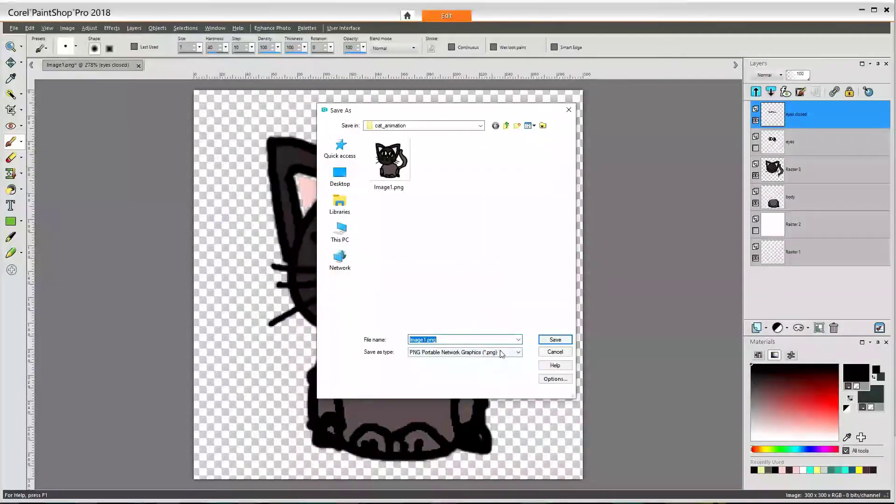
left_click(422, 340)
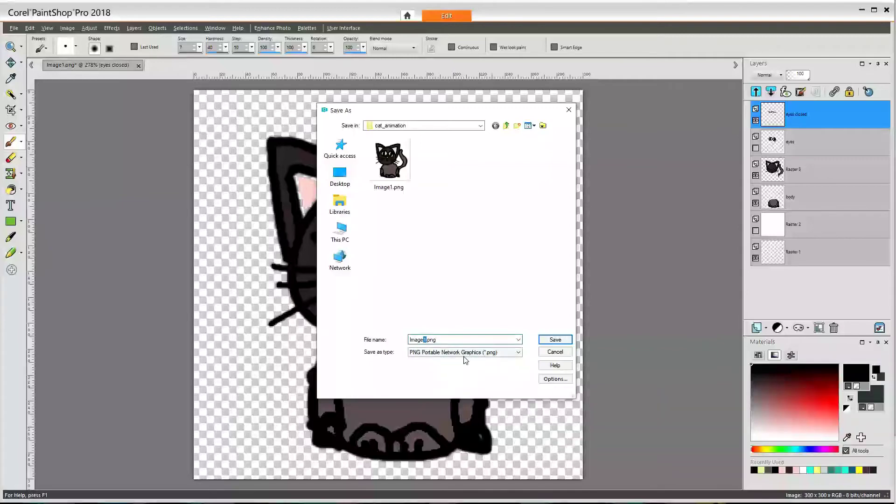
left_click(555, 340)
left_click(476, 278)
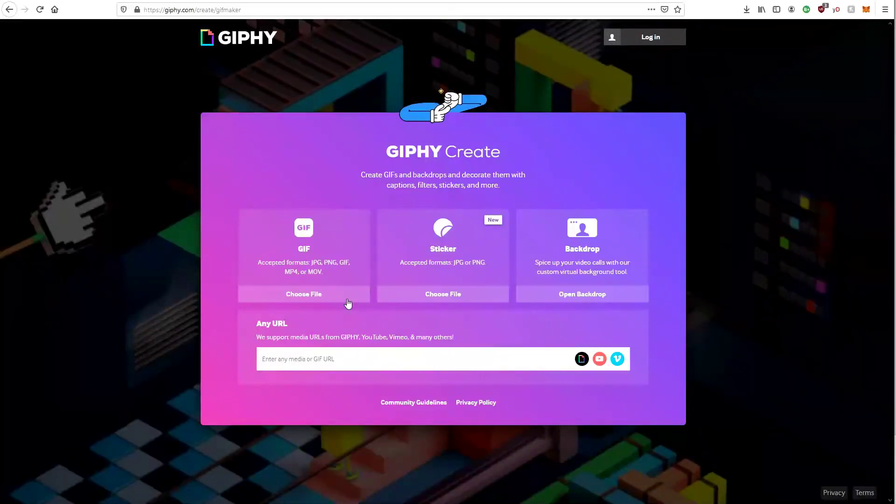
- Pick Image1.png from cat_animation for a GIF upload, bringing up the login notice
left_click(308, 296)
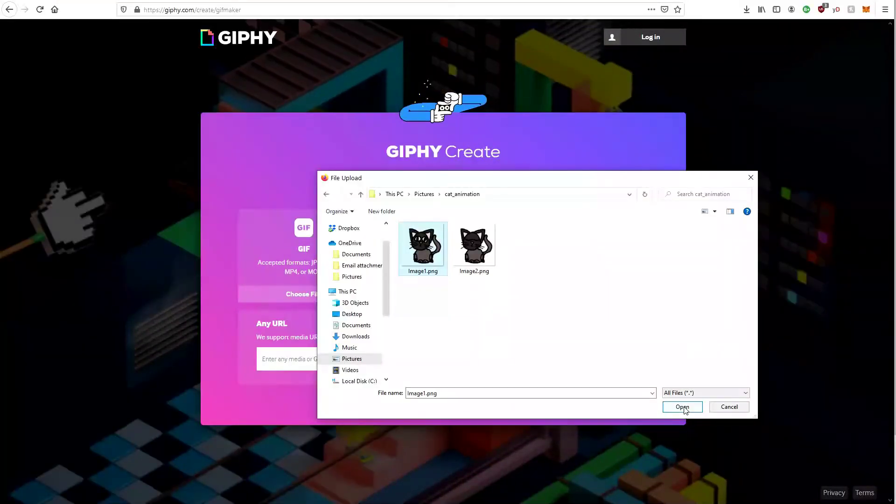
left_click(684, 409)
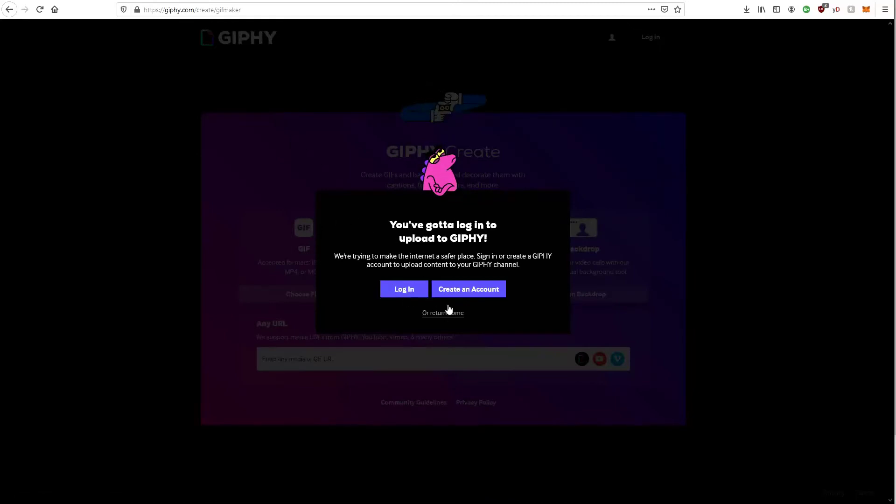
- Sign up for a GIPHY account and load Image1.png into the GIF editor
left_click_drag(343, 258, 531, 263)
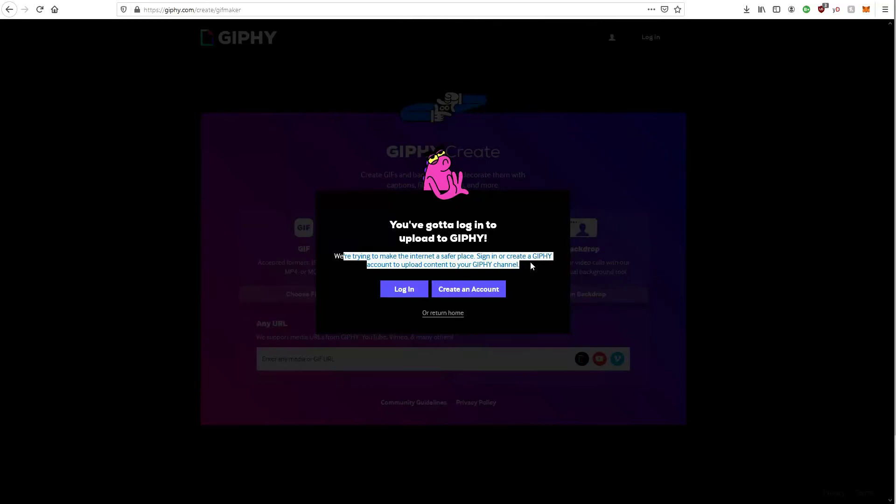
left_click(445, 289)
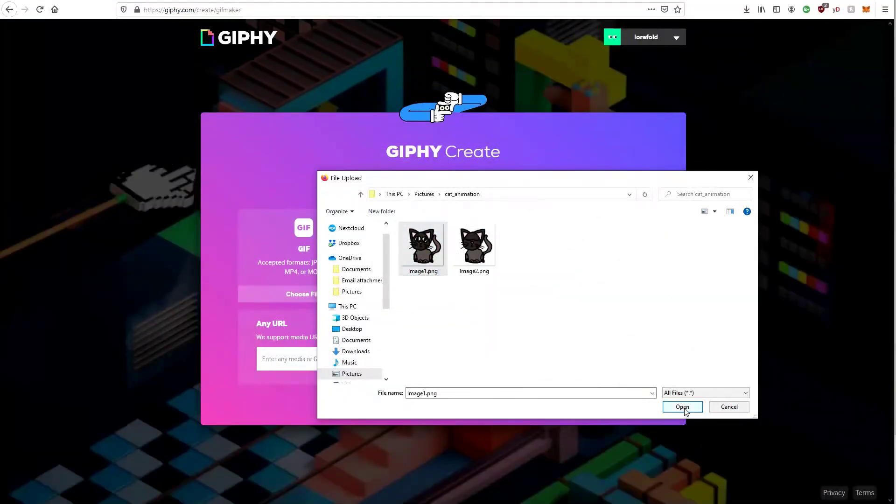
left_click(687, 406)
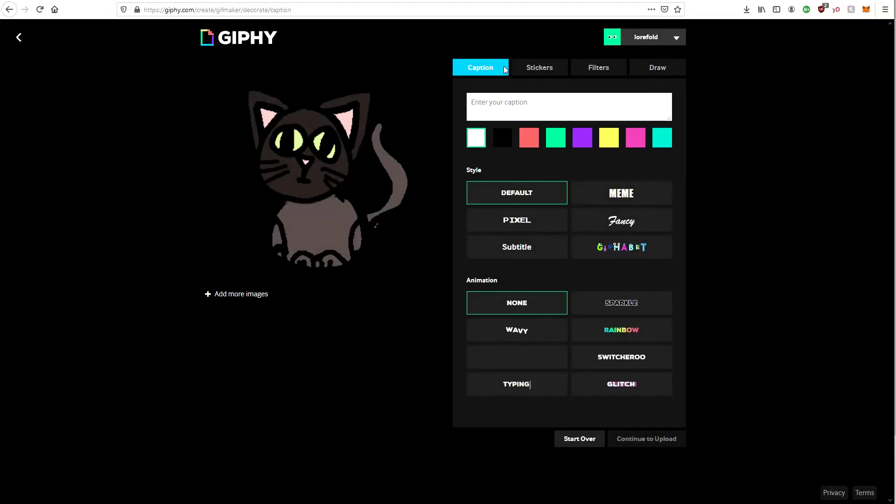
- Add Image2.png from cat_animation as the slideshow's second slide
left_click(669, 38)
left_click(232, 295)
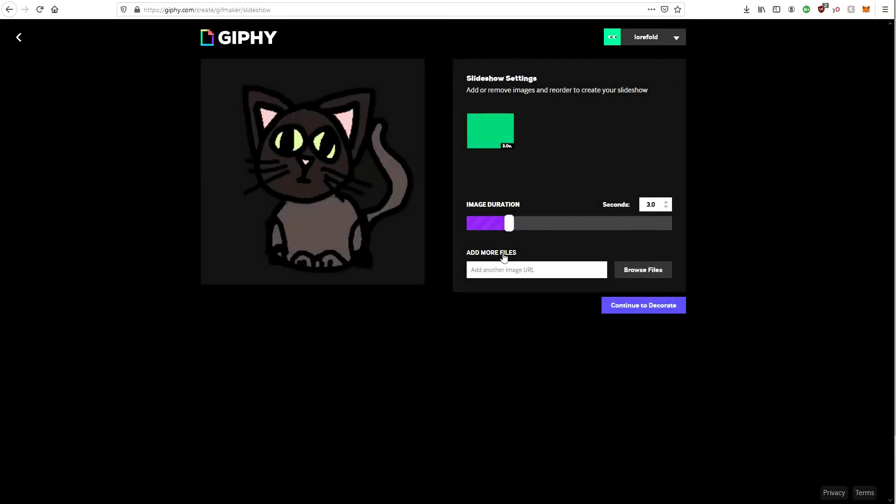
left_click(629, 269)
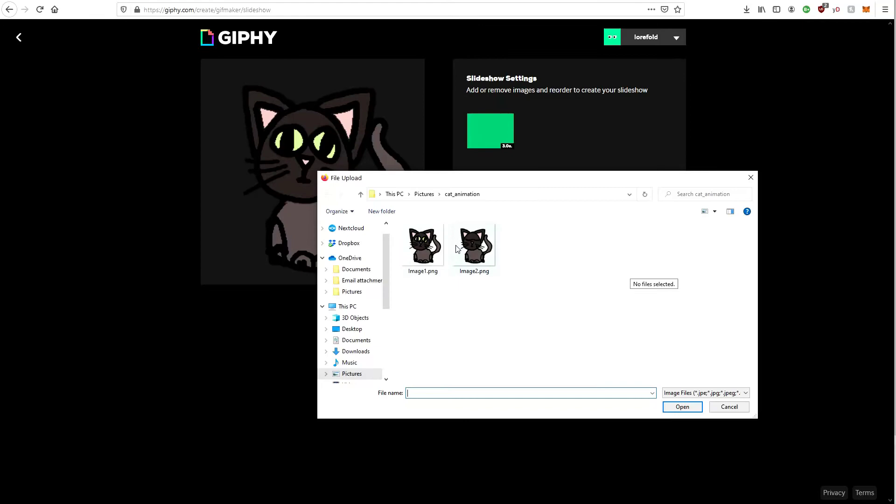
left_click(475, 248)
left_click(682, 407)
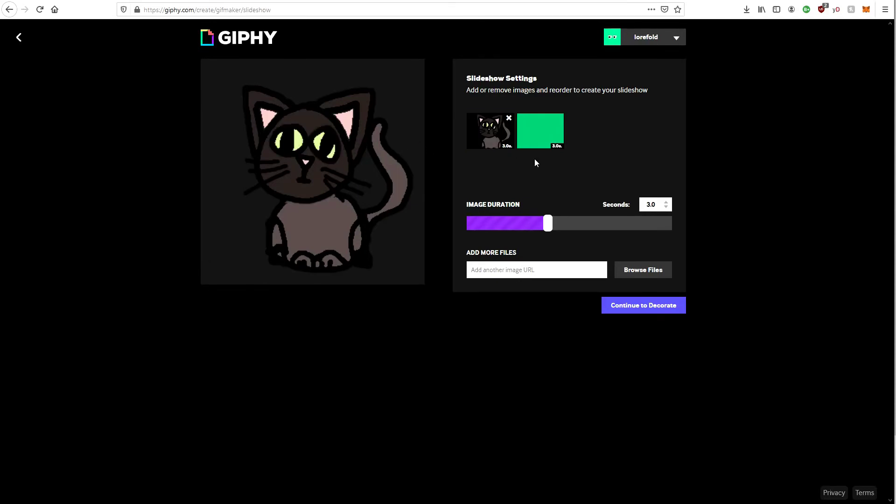
- Add Image1.png and then Image2.png as two more slides
left_click(644, 271)
left_click(422, 251)
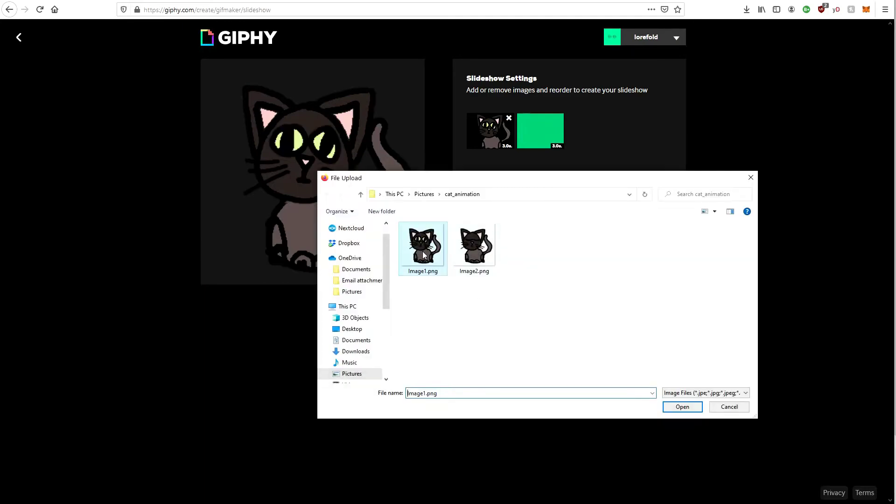
left_click(687, 409)
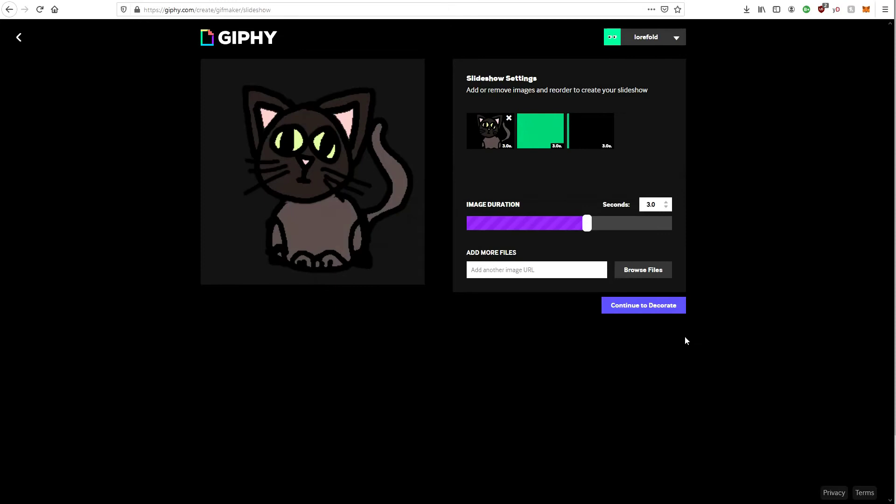
left_click(651, 273)
left_click(475, 250)
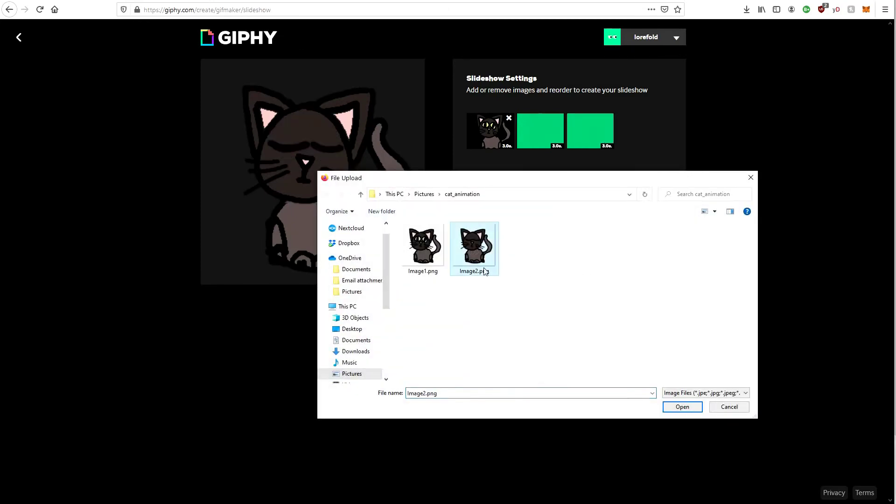
left_click(677, 407)
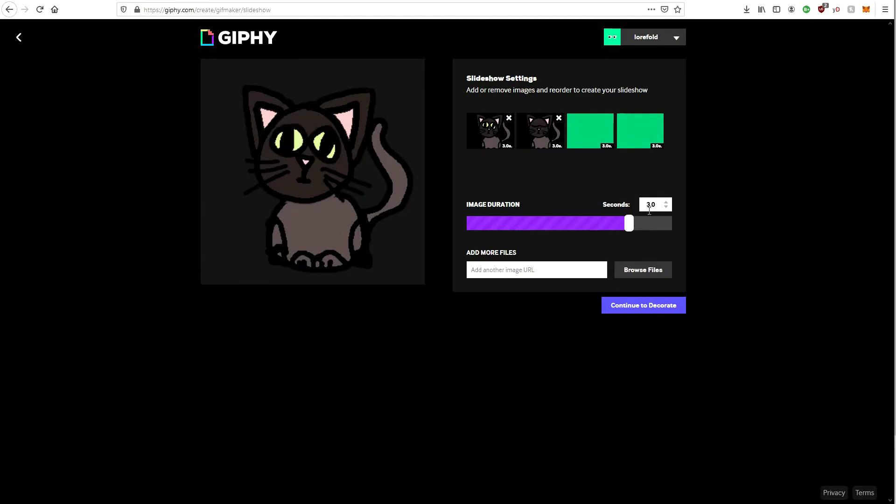
- Set image duration to 0.5 seconds and add Image1.png twice more, reaching five slides
left_click_drag(652, 223, 488, 224)
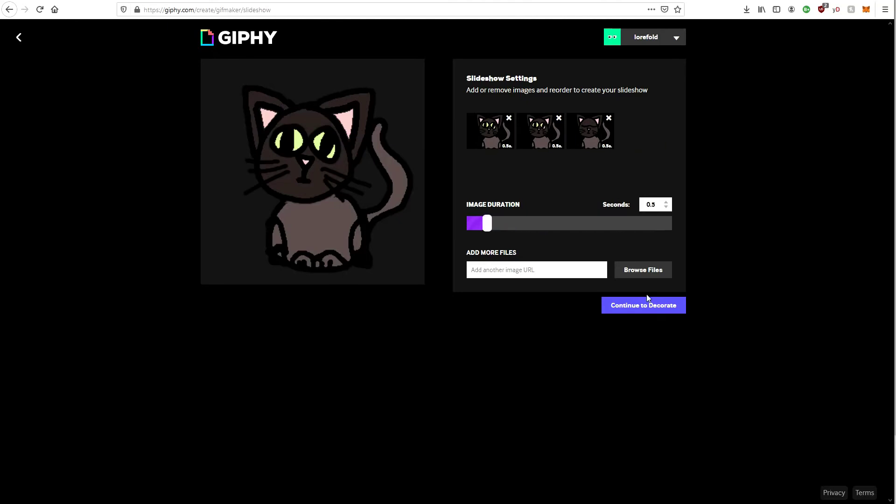
left_click(652, 277)
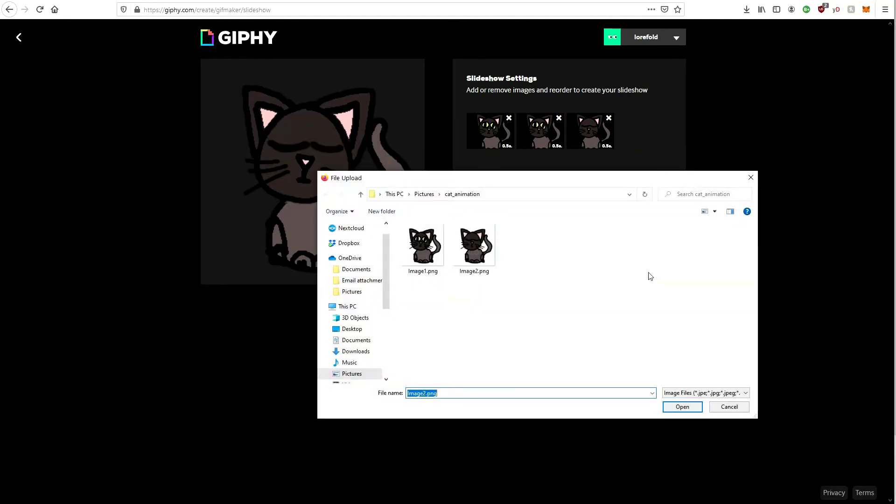
left_click(417, 244)
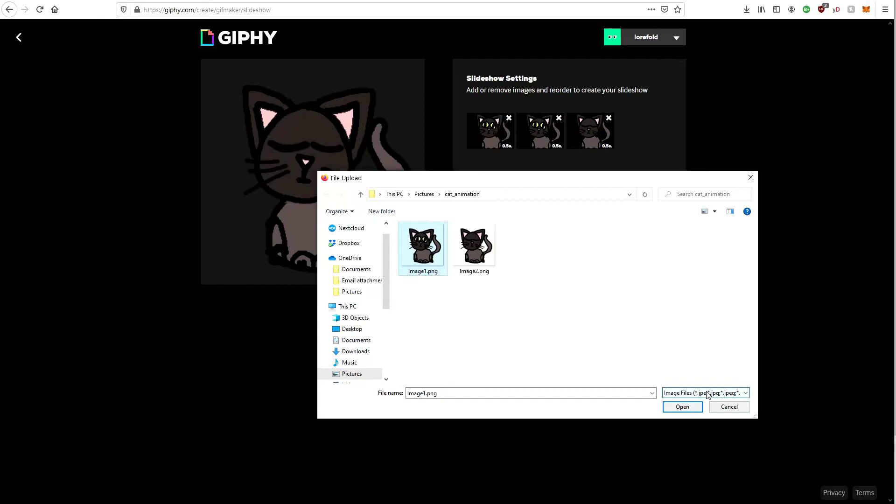
left_click(671, 411)
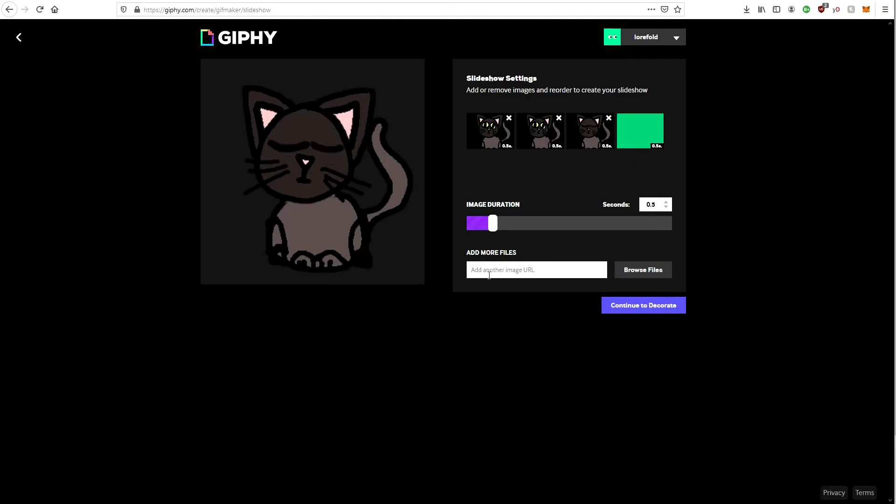
left_click(624, 277)
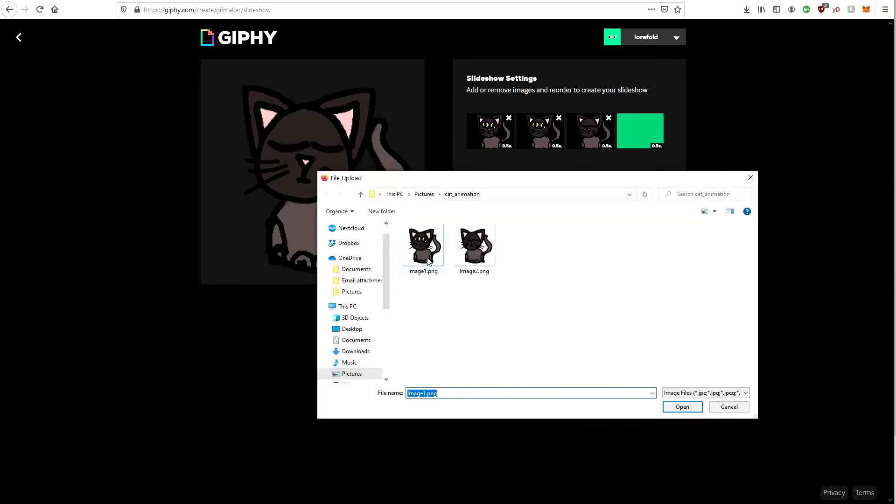
left_click(682, 406)
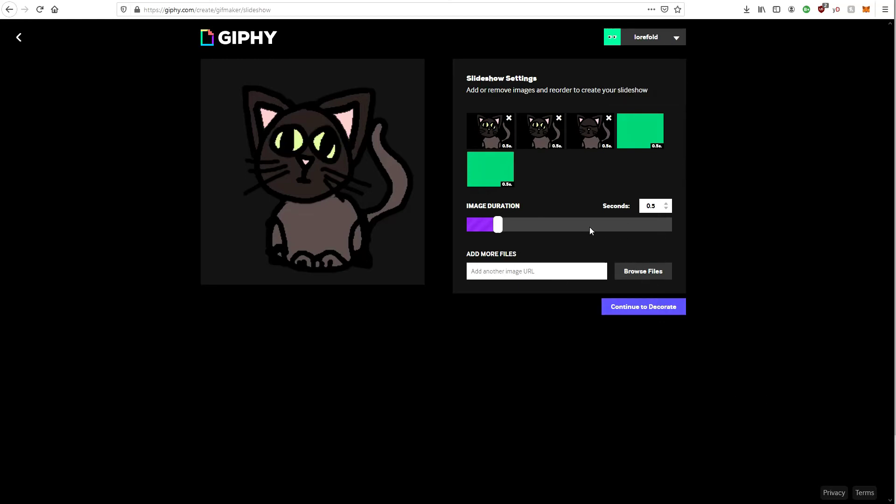
mouse_move(216, 270)
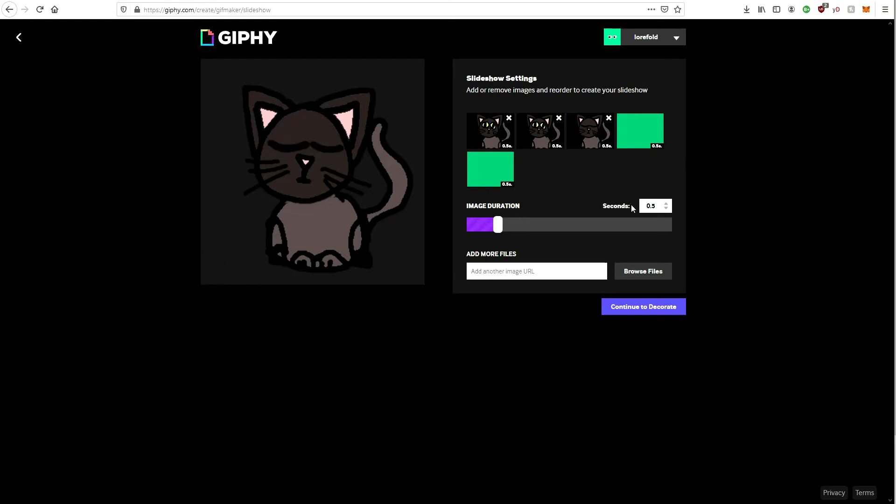
- Move to decorating, try GLITCH, then settle on no caption animation
left_click(677, 309)
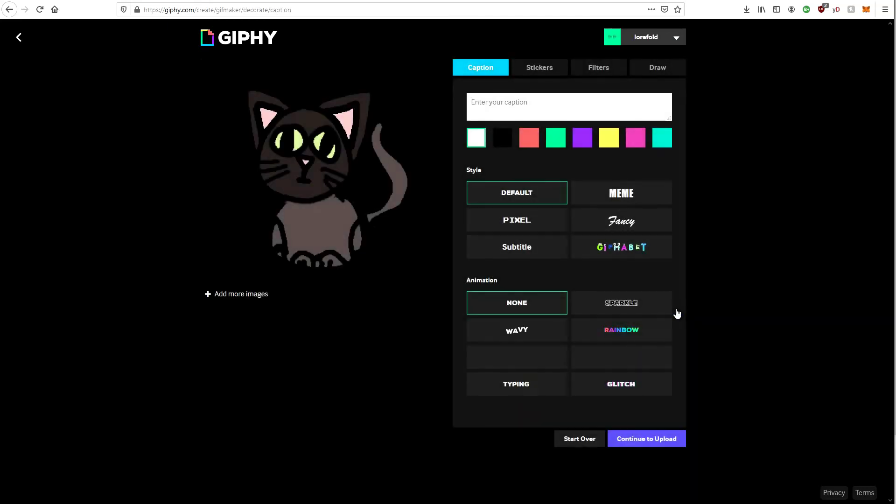
left_click(617, 382)
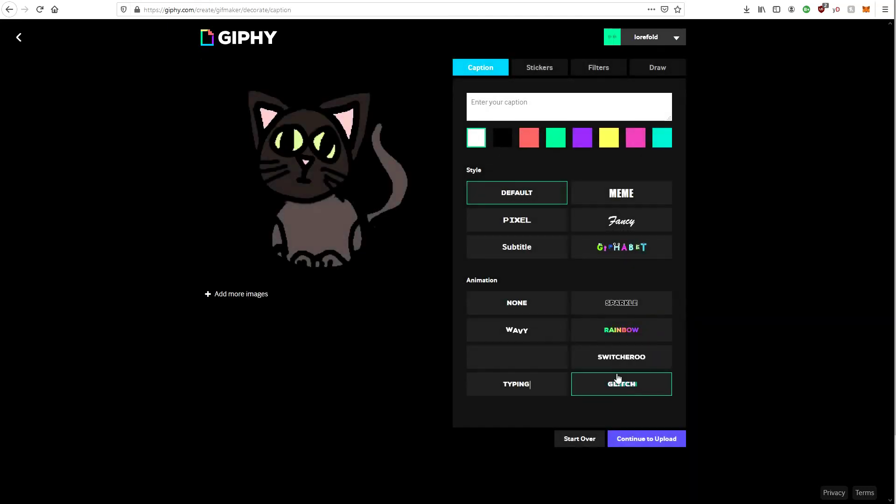
left_click(518, 304)
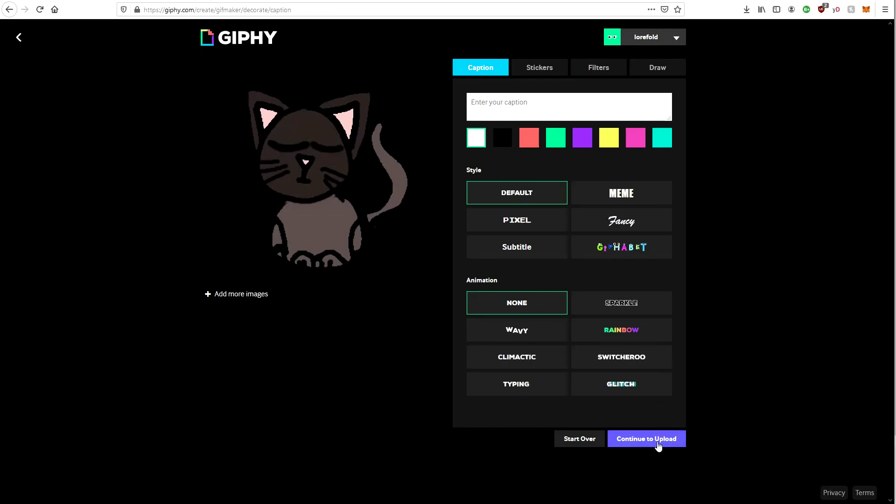
- Continue to the upload details and upload the GIF to GIPHY
left_click(658, 445)
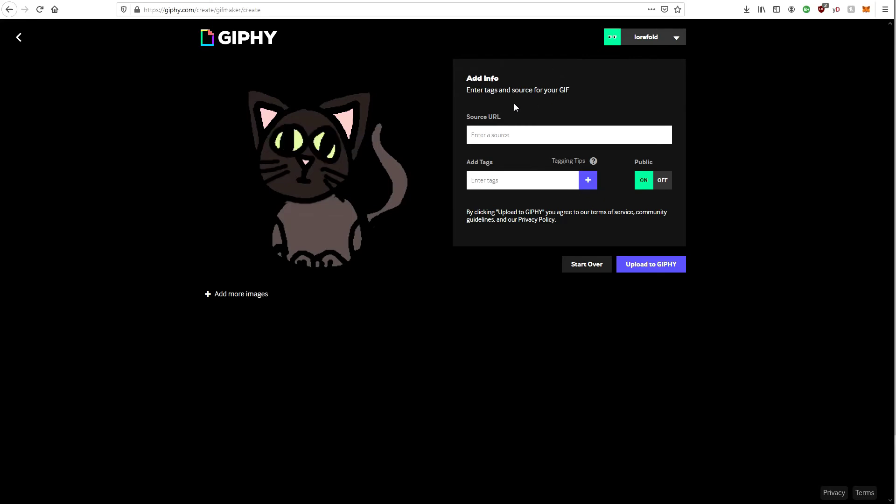
left_click(494, 136)
left_click(653, 270)
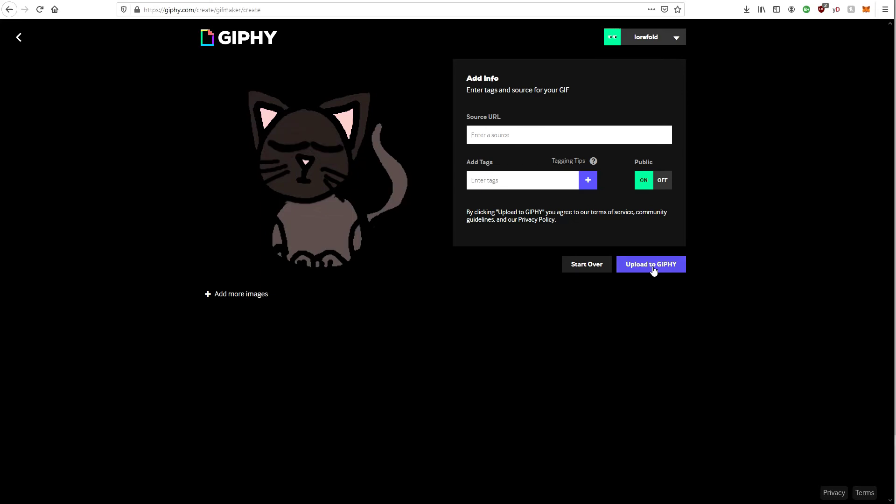
left_click(653, 269)
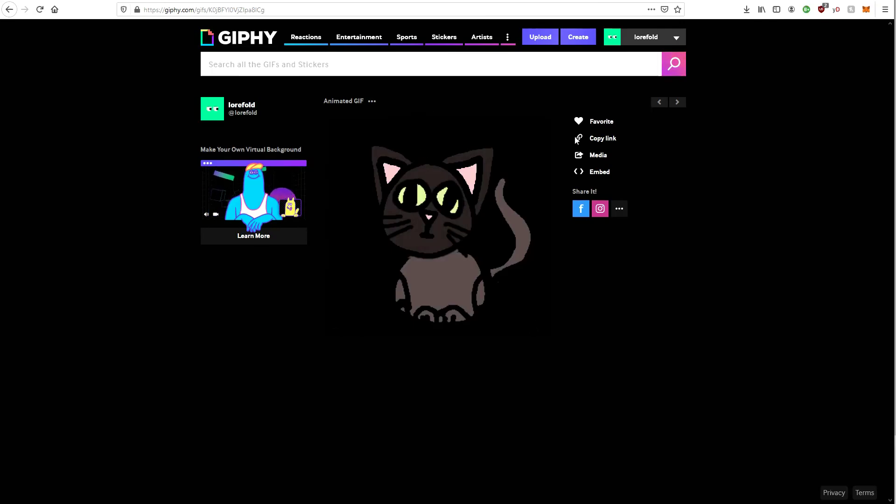
- Copy the GIF's direct link and open it in the browser's address bar
left_click(591, 143)
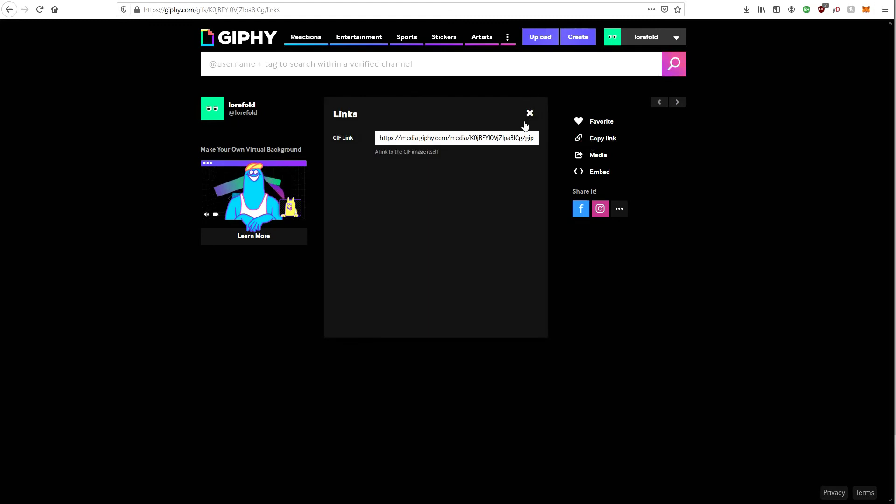
left_click(506, 138)
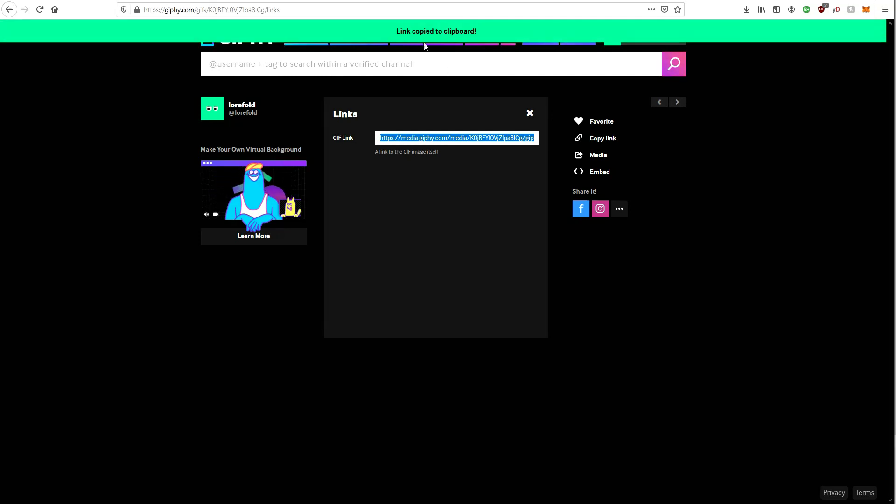
left_click(418, 9)
type("https://media.giphy.com/media/K0jBFYI0VjZIpa8lCg/giphy.gif")
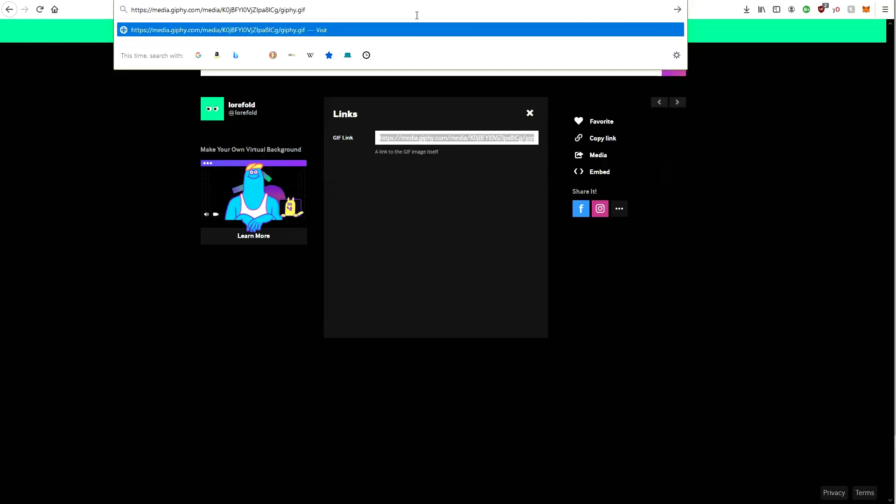
key("Return")
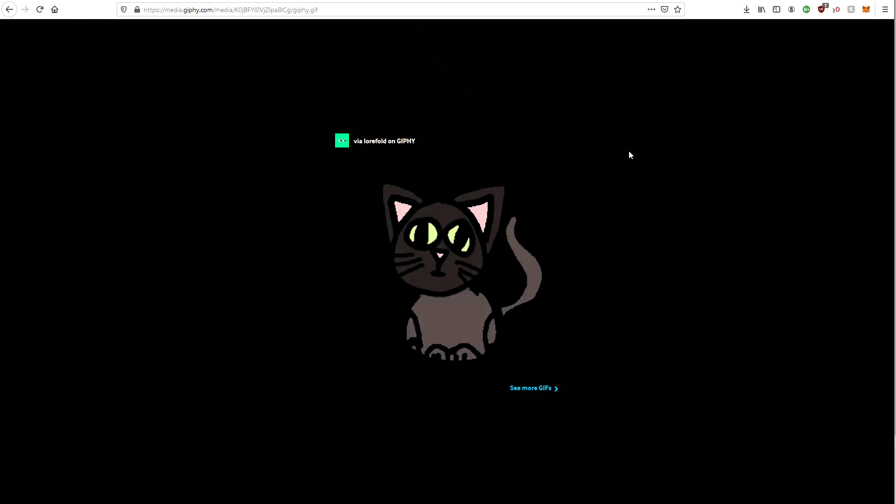